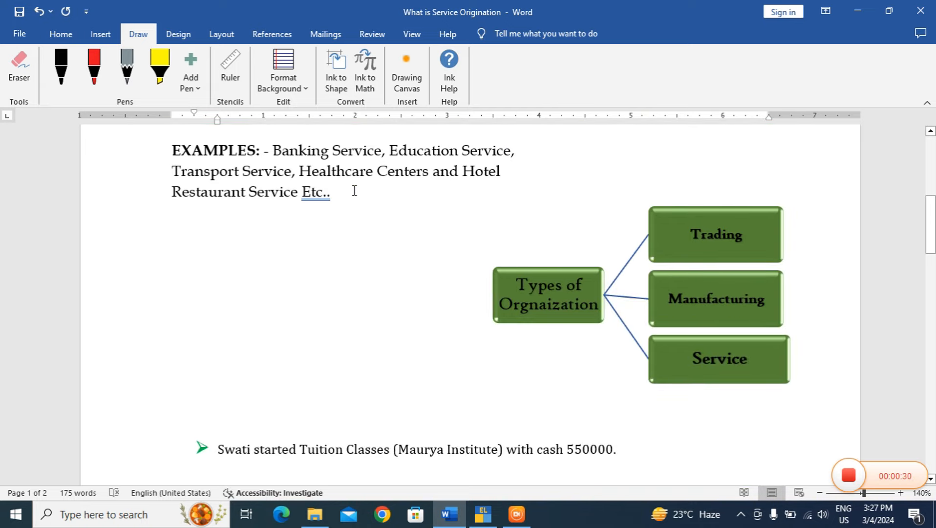
Examine the list of assets to purchase for the institute on the second page of the document.
scroll(546, 306, "down", 3)
scroll(545, 307, "down", 1)
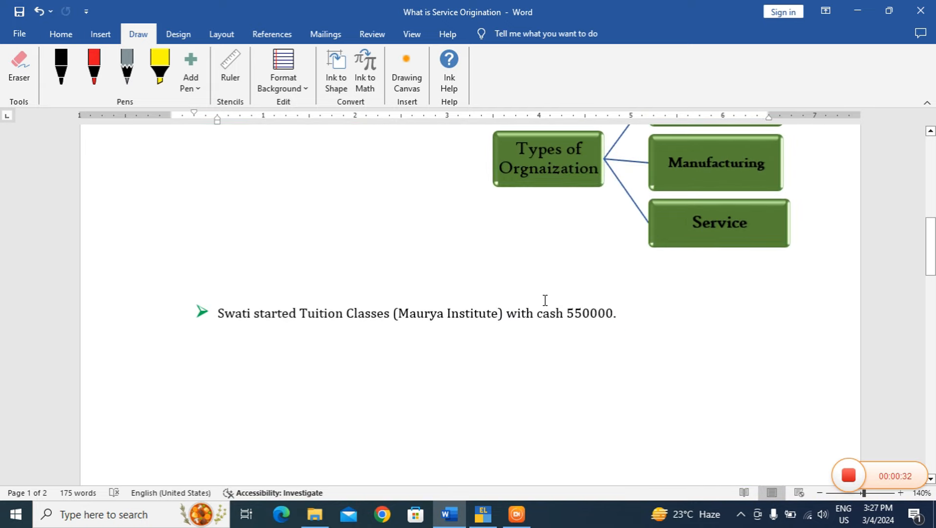
scroll(545, 300, "down", 10)
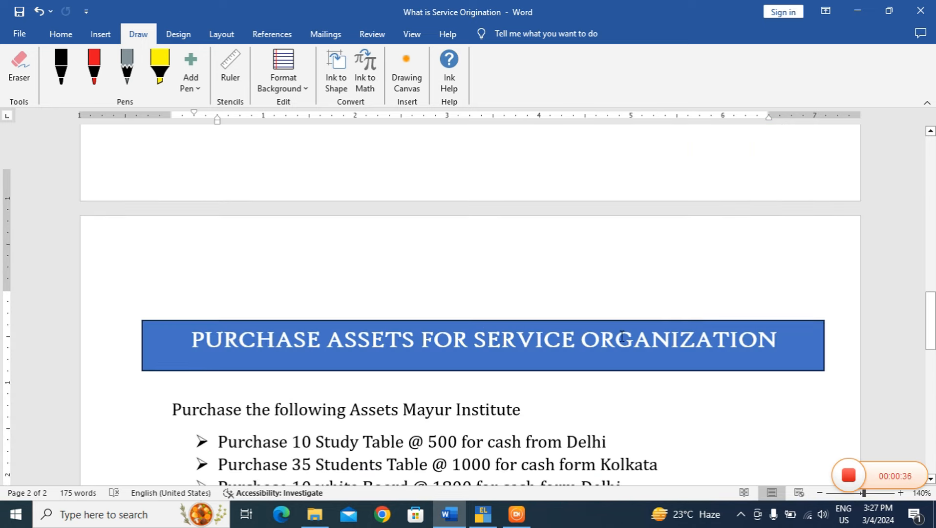
scroll(484, 333, "down", 3)
left_click_drag(292, 305, 402, 307)
left_click(402, 308)
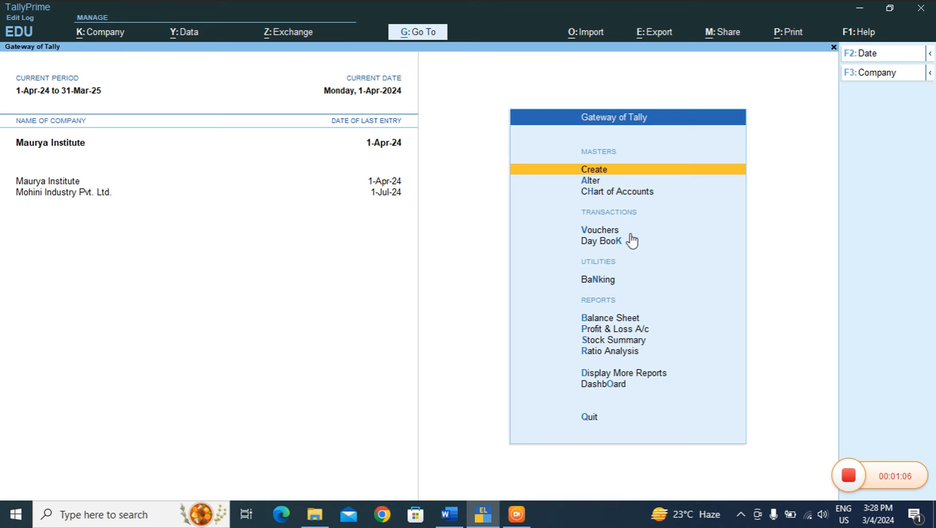
Open voucher entry in TallyPrime and change the purchase voucher's mode to Item Invoice.
left_click(597, 230)
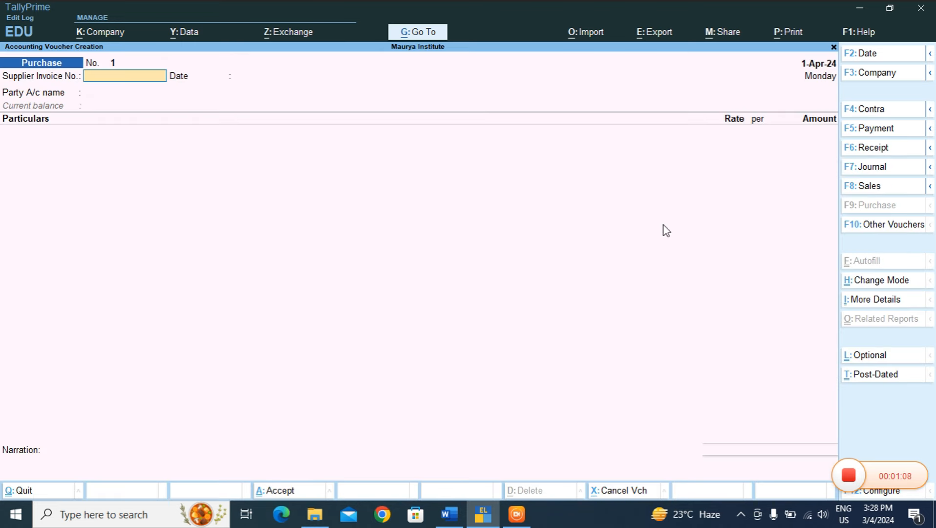
left_click(895, 287)
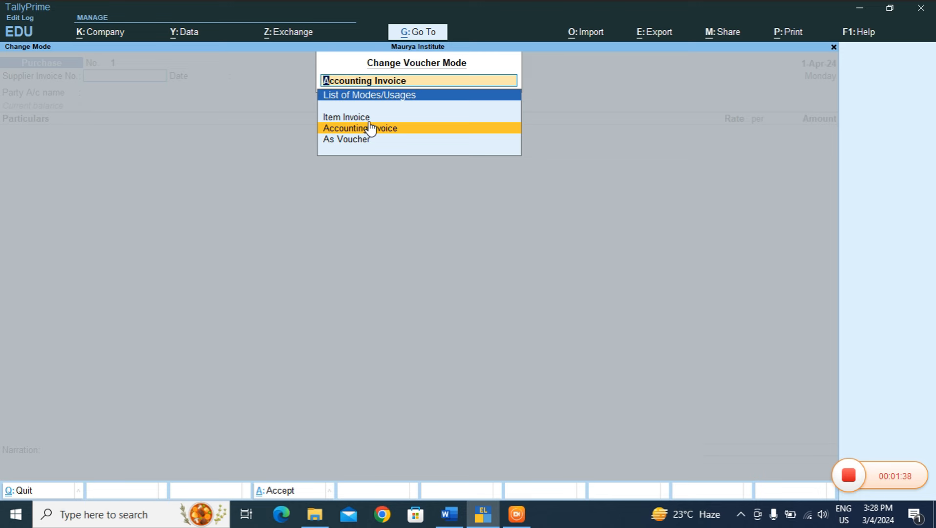
key("Up")
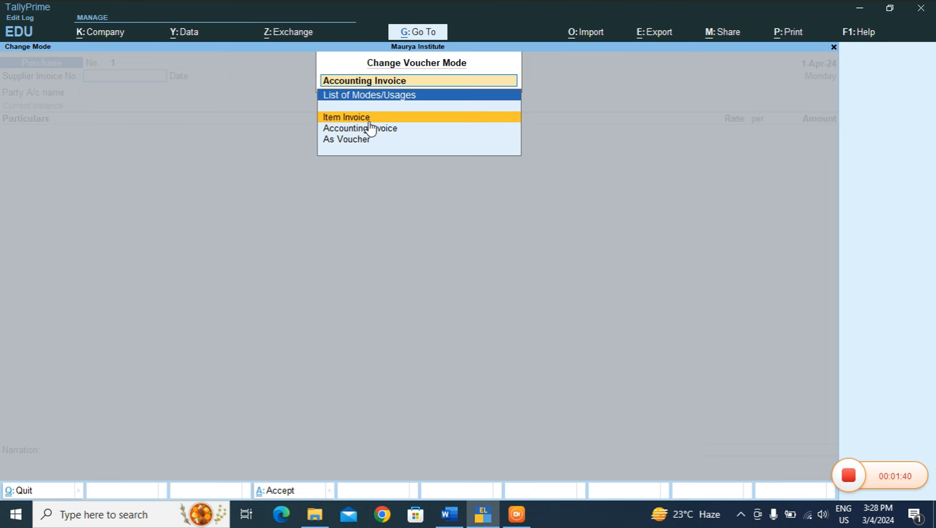
key("Return")
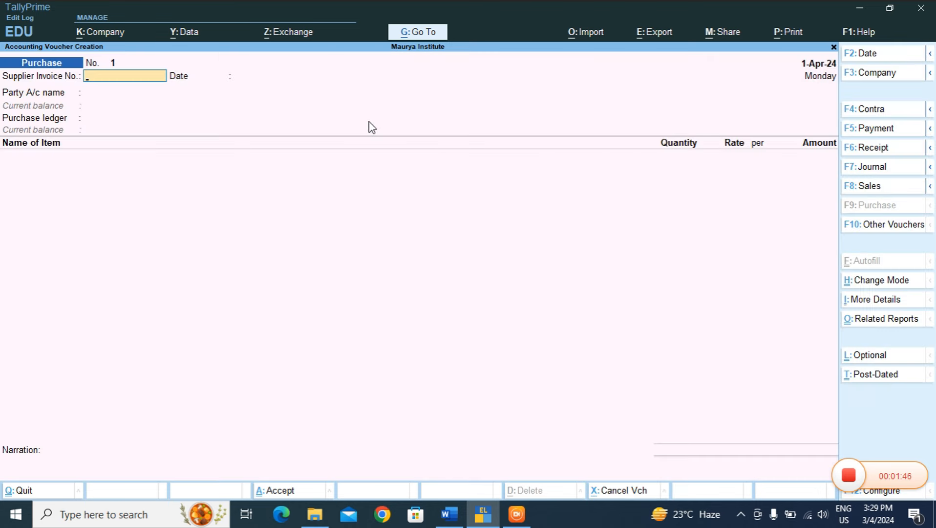
Leave the supplier invoice details blank, check the Study Table purchase in the Word list, and set the voucher's party account to Cash.
key("Return")
key("Return")
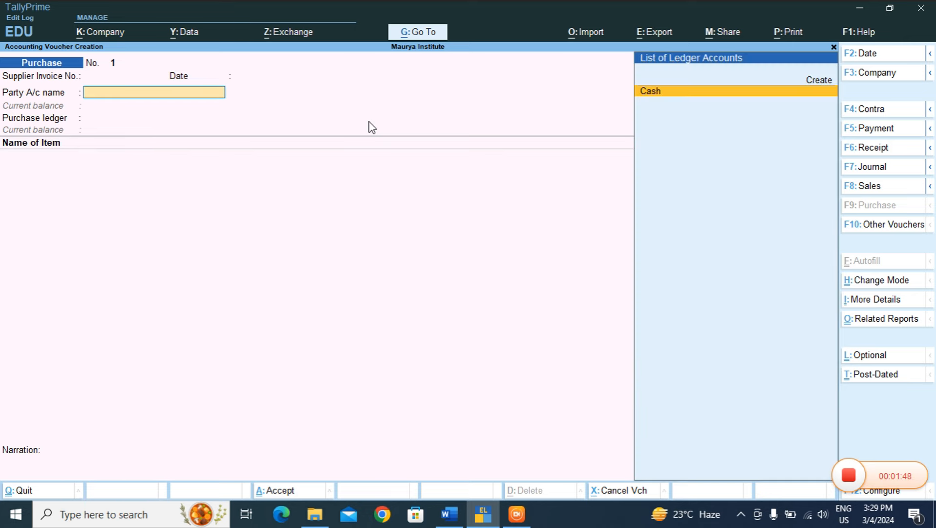
left_click(448, 514)
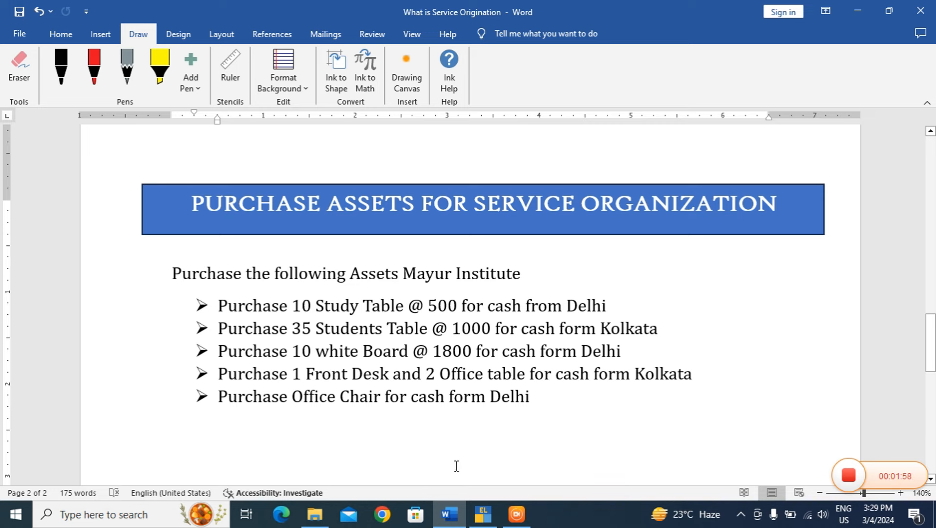
left_click(476, 520)
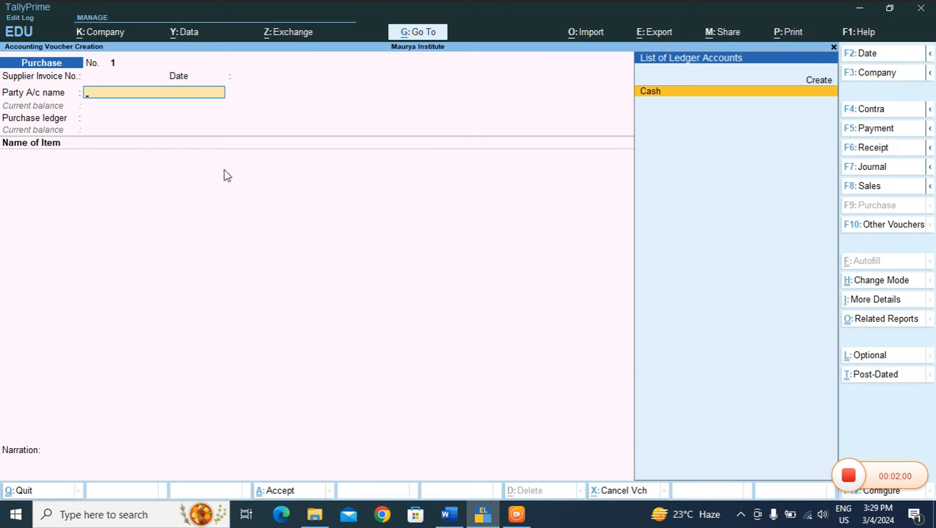
key("Return")
Accept the blank receipt details and the default party details for the Cash purchase.
key("Return")
key("Return")
key("Return")
key("Return")
key("Return")
key("Return")
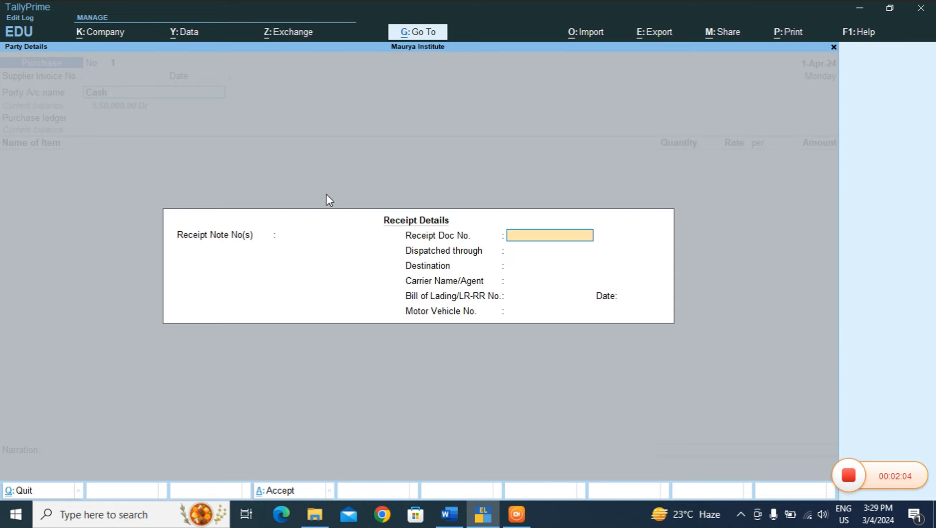
key("Return")
key("Return")
key("Return")
key("Return")
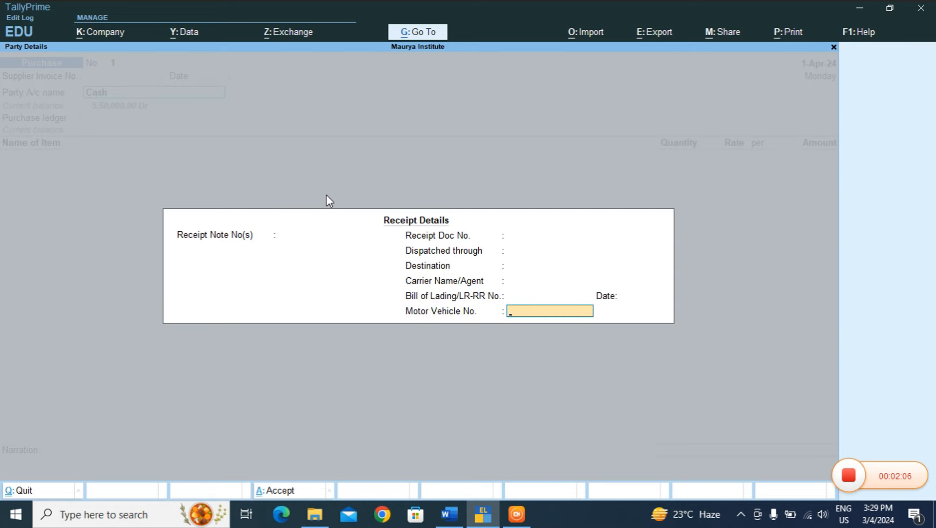
key("Return")
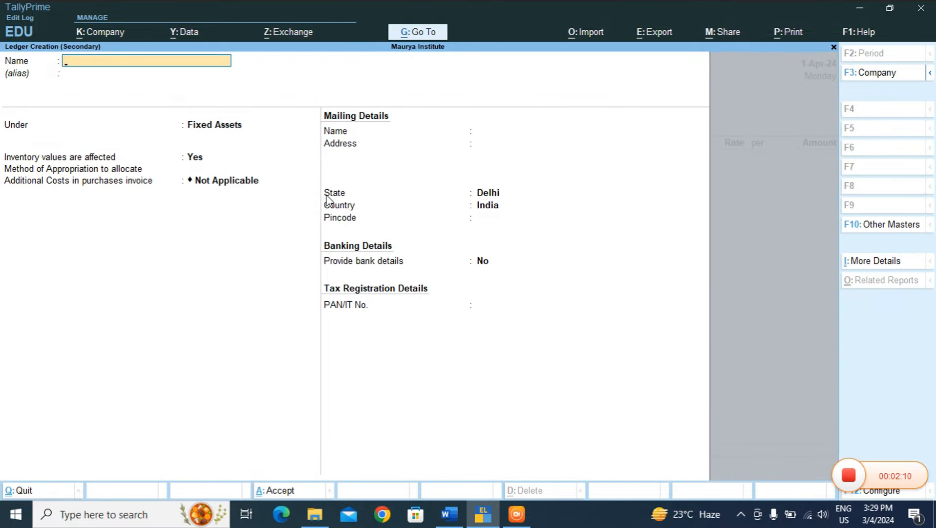
Cancel the new ledger creation and select the existing Fixed Asset ledger as the purchase ledger.
key("Escape")
key("Return")
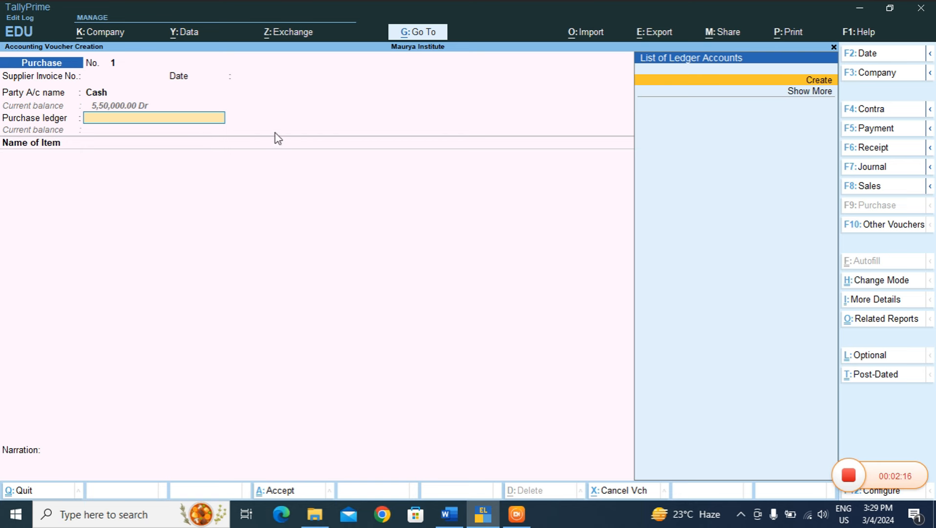
left_click(803, 92)
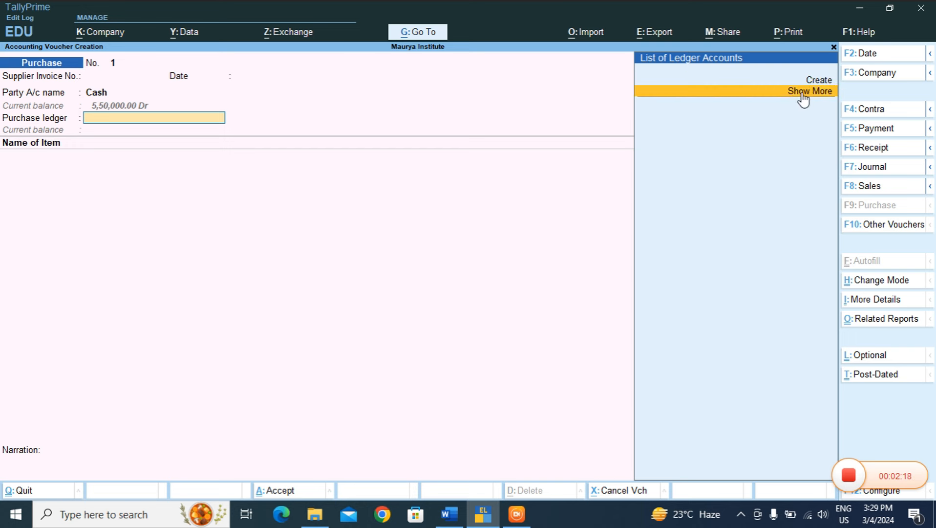
left_click(803, 92)
left_click(820, 93)
left_click(811, 100)
left_click(697, 105)
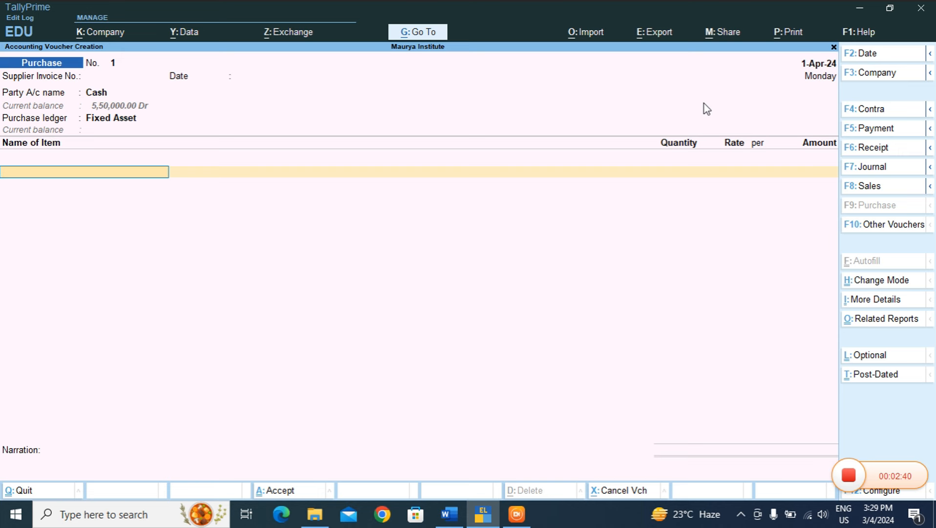
left_click(243, 110)
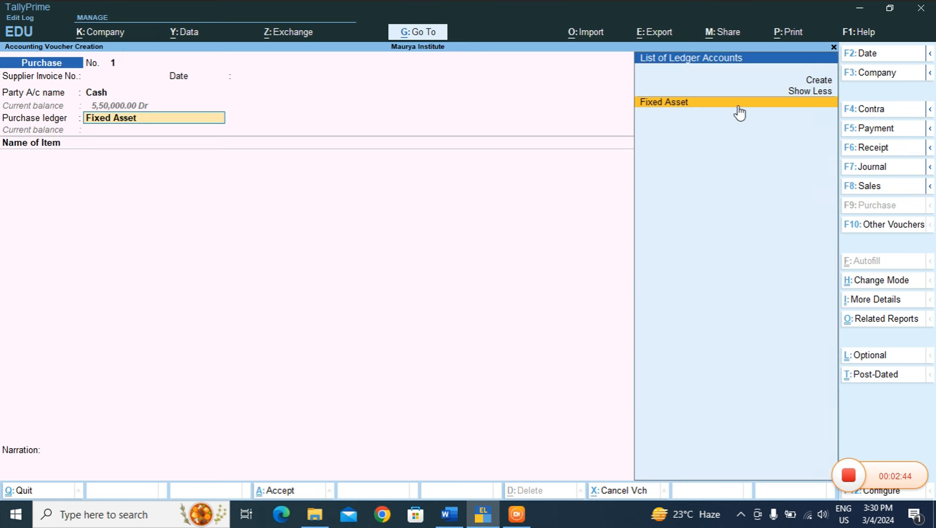
key("Up")
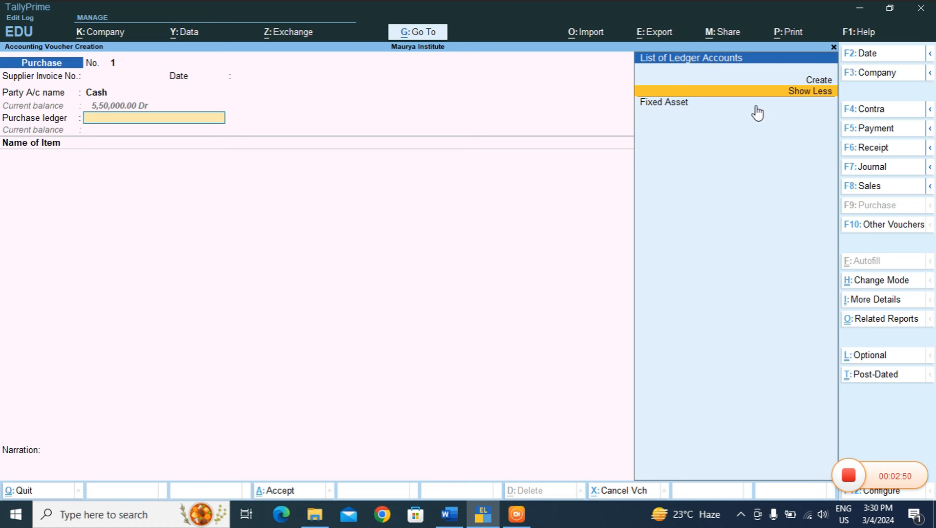
left_click(732, 108)
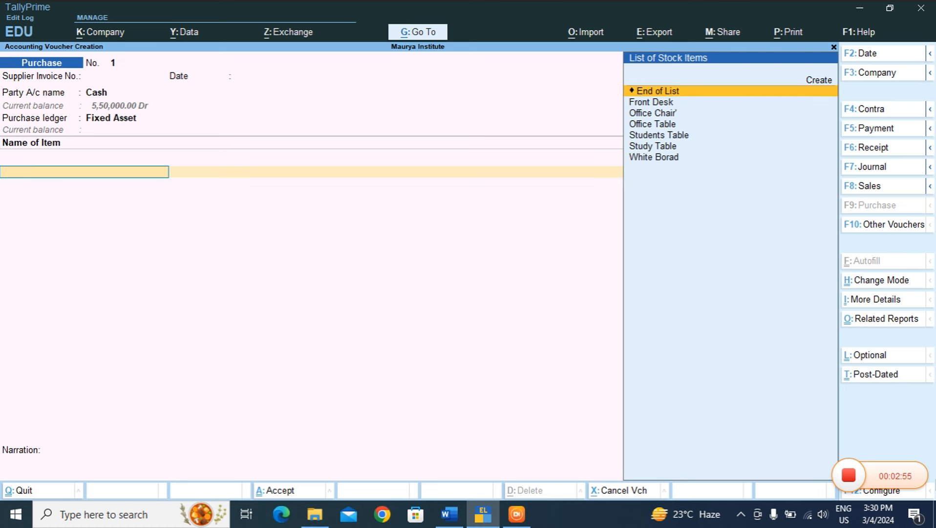
Add the Study Table item to the voucher with a quantity of 10 Nos at a rate of 500.
key("Down")
key("Down")
key("Down")
key("Down")
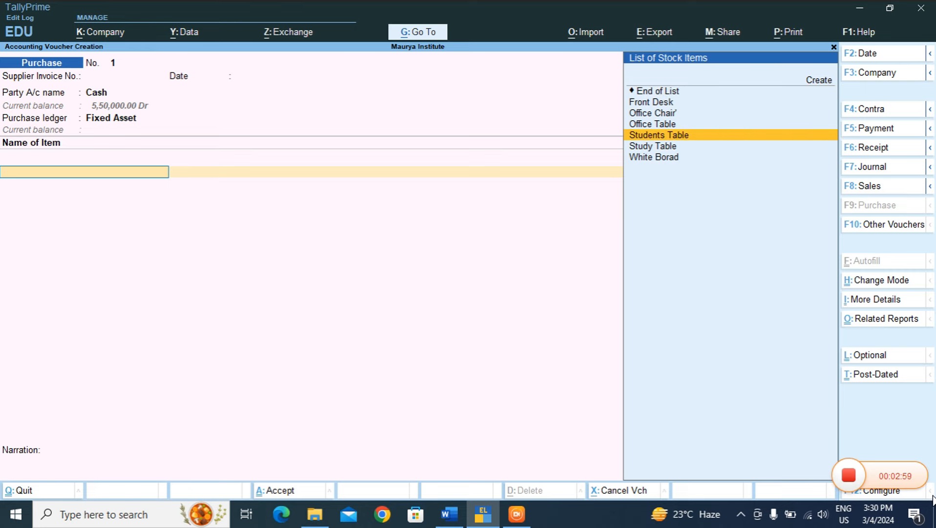
key("alt+Tab")
key("alt+Tab")
key("Return")
type("10")
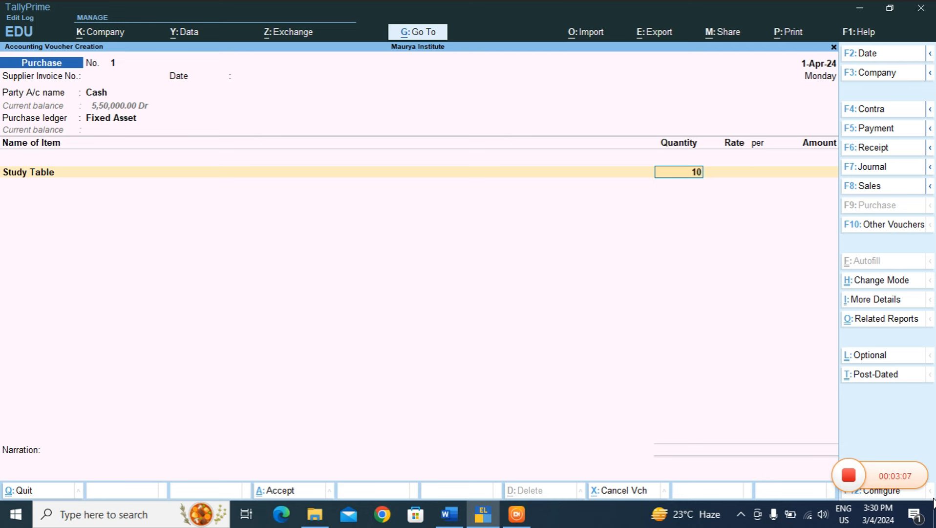
key("Return")
type("500")
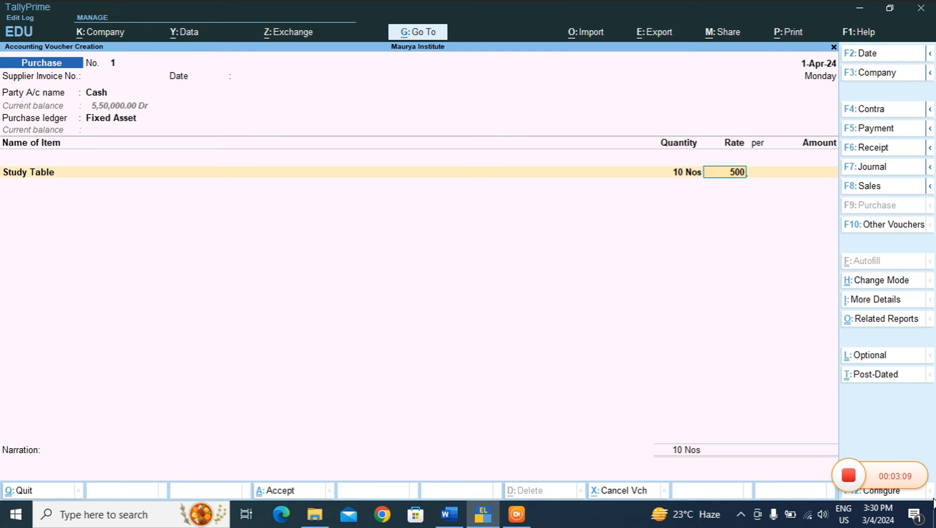
key("Return")
key("Return")
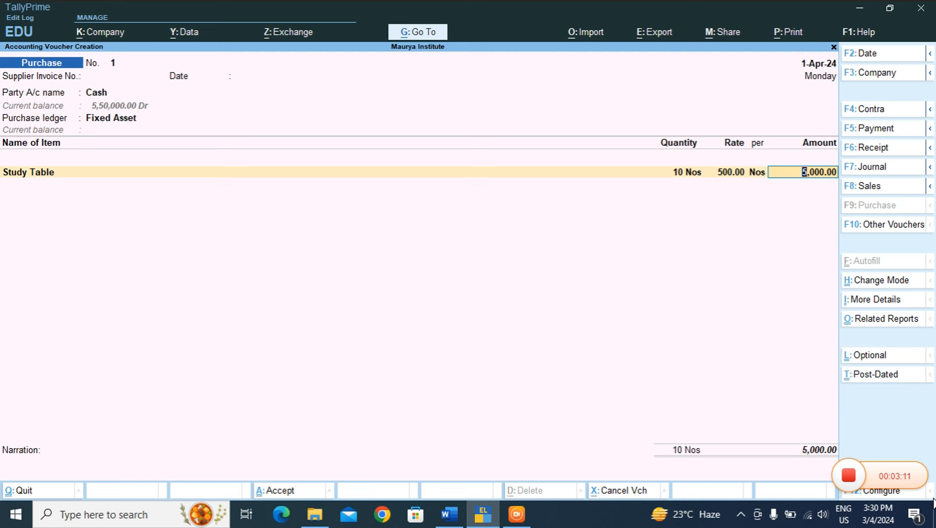
key("Return")
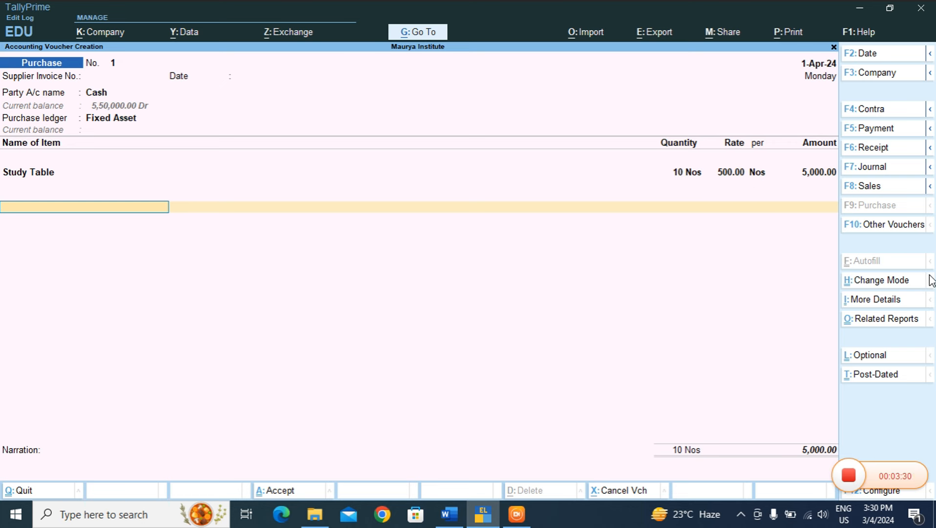
End the item list and save the Study Table purchase voucher without a narration.
key("Return")
key("Return")
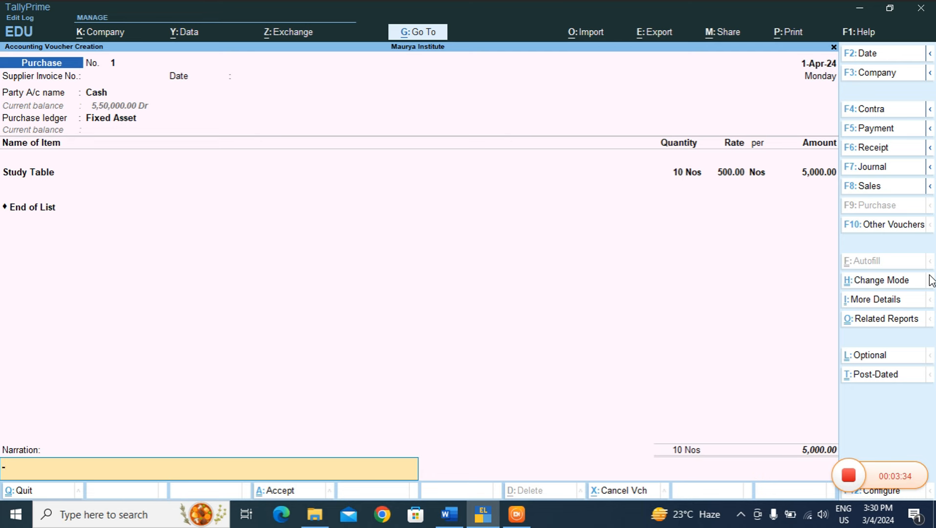
key("Return")
key("Return")
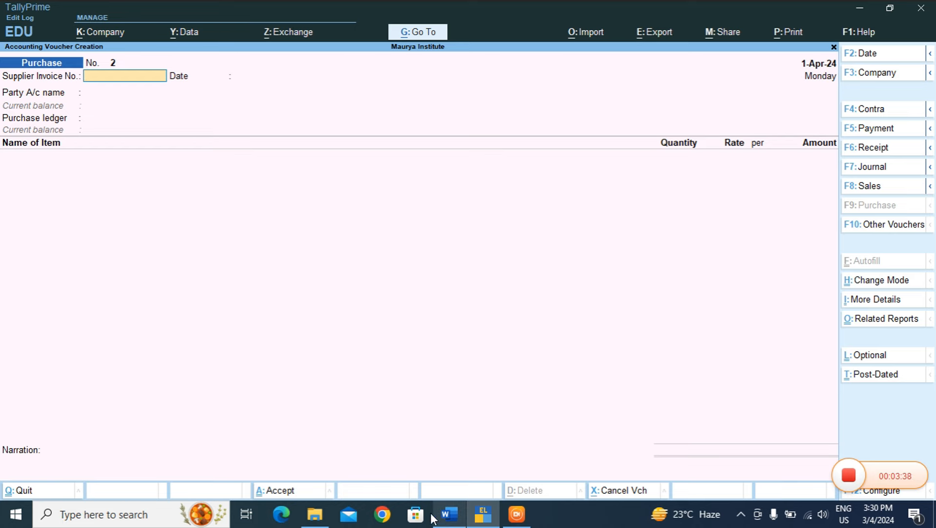
Check the next purchase in the Word list, then set Cash as the second voucher's party account and accept blank receipt details.
left_click(446, 518)
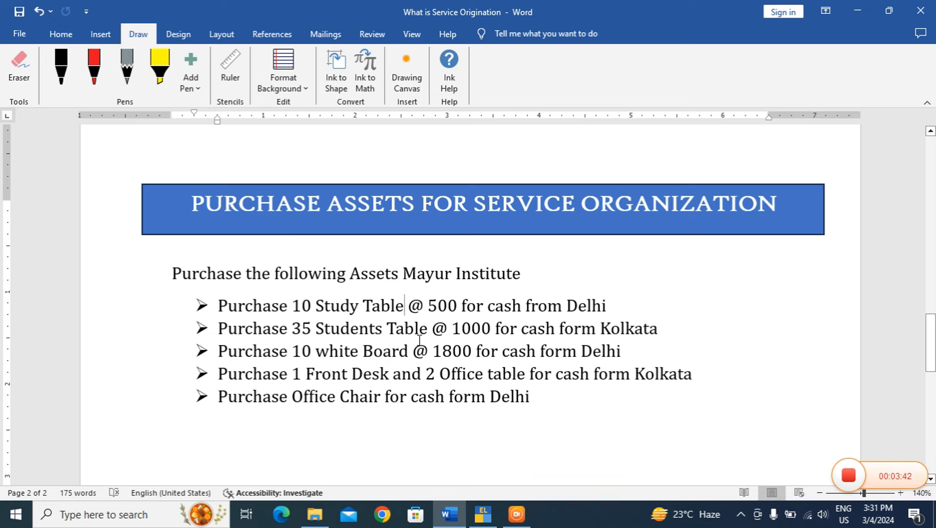
left_click(483, 514)
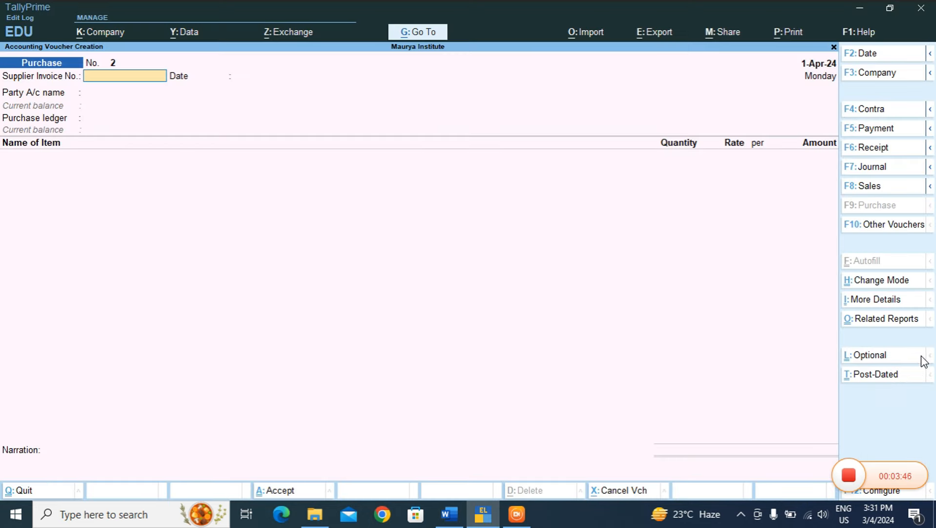
key("Return")
key("Return")
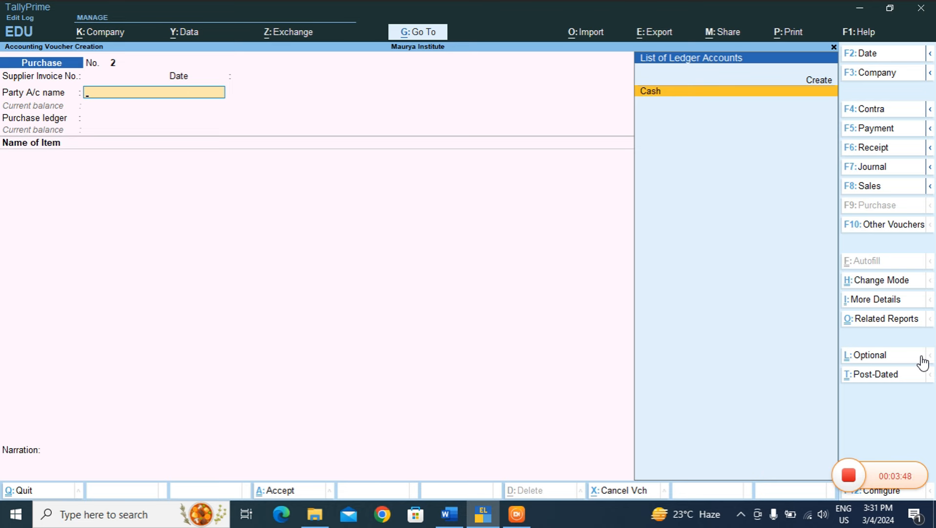
key("Return")
key("ctrl+a")
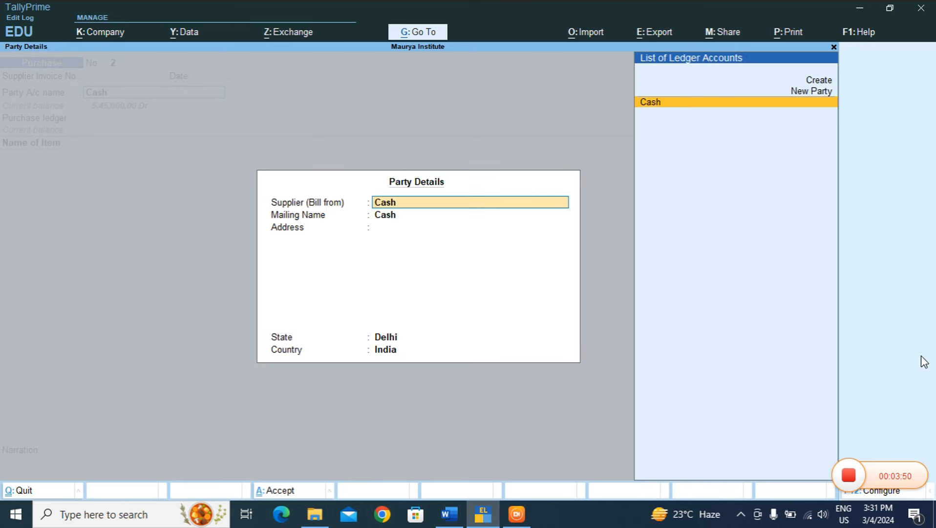
key("Return")
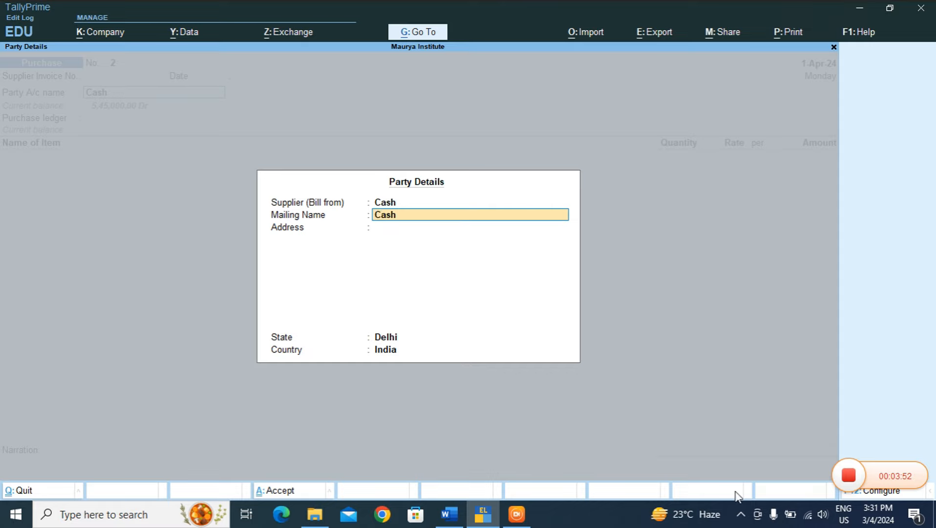
Check the second purchase's location in the Word list, then return to the voucher and open the party's state for editing.
left_click(458, 517)
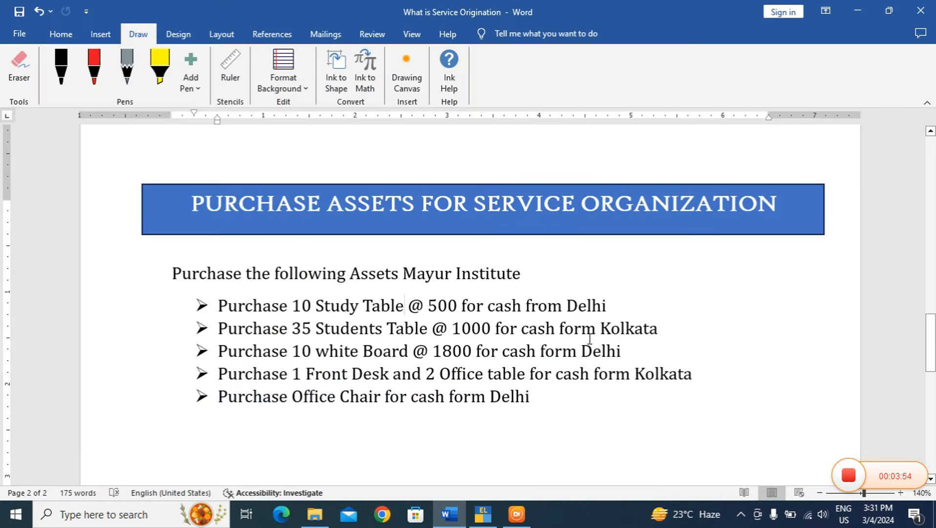
left_click(484, 517)
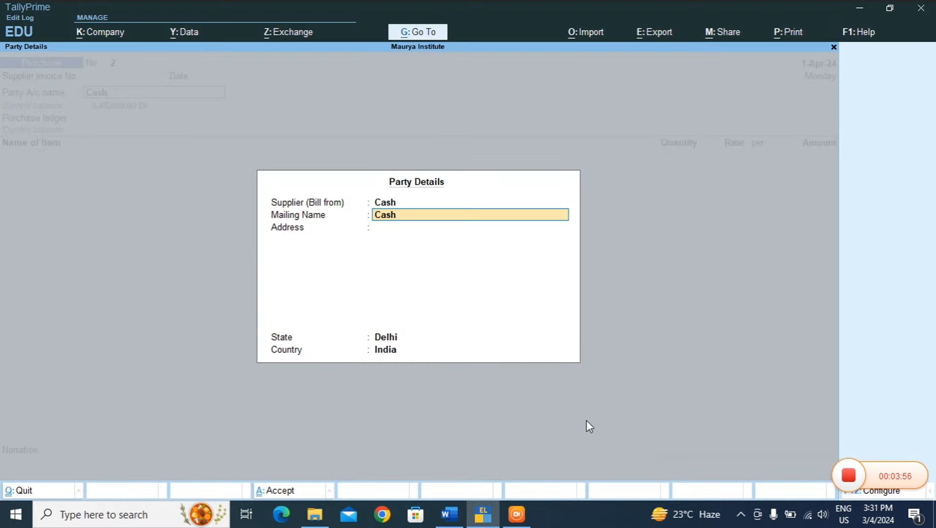
key("Return")
key("Return")
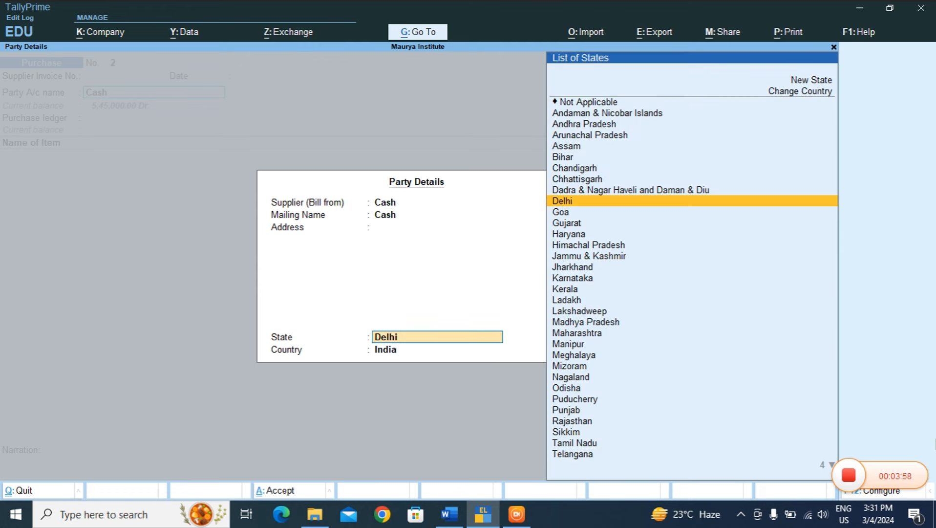
type("Kolk")
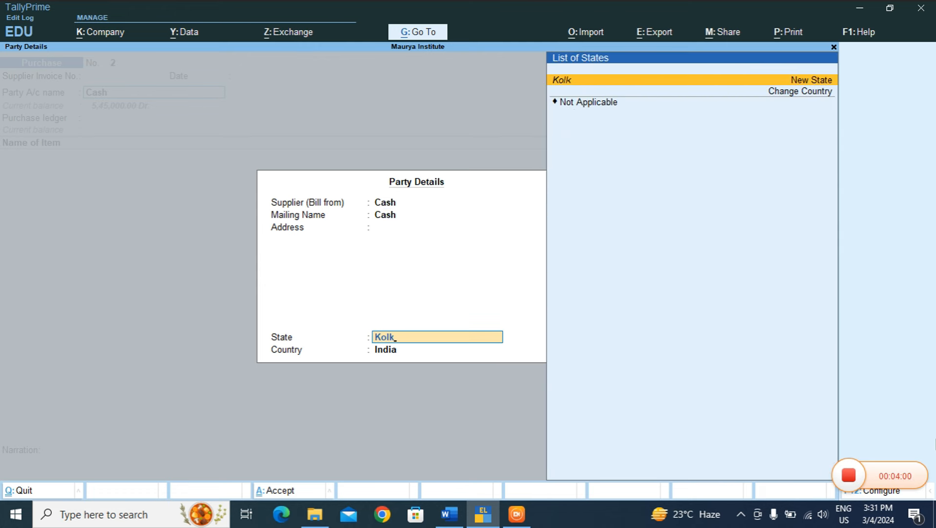
key("BackSpace")
key("BackSpace")
key("BackSpace")
key("BackSpace")
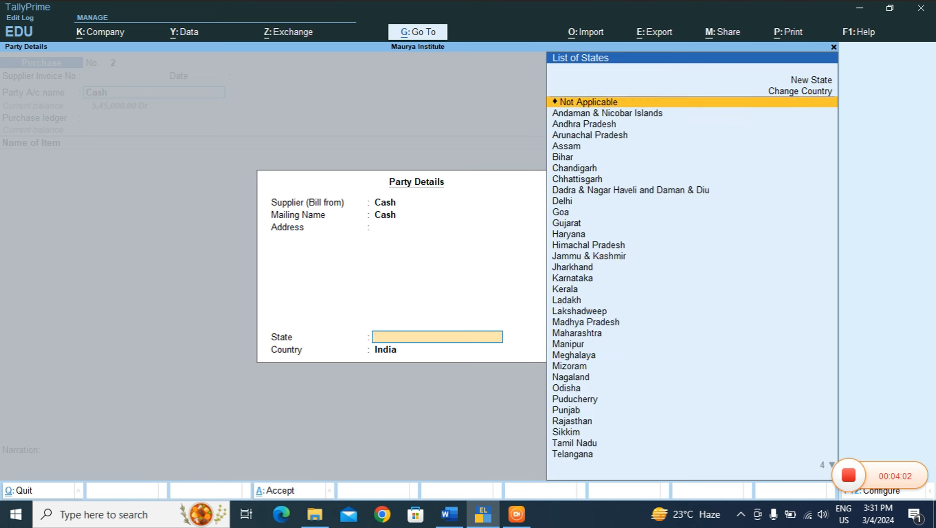
Set the Cash party's state to West Bengal and accept the party details.
type("Wesh")
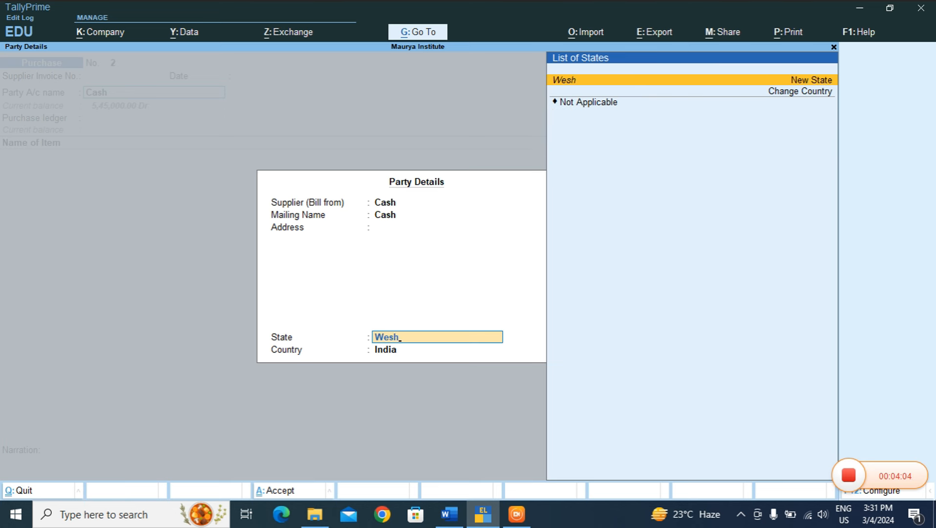
key("BackSpace")
type("t")
key("Return")
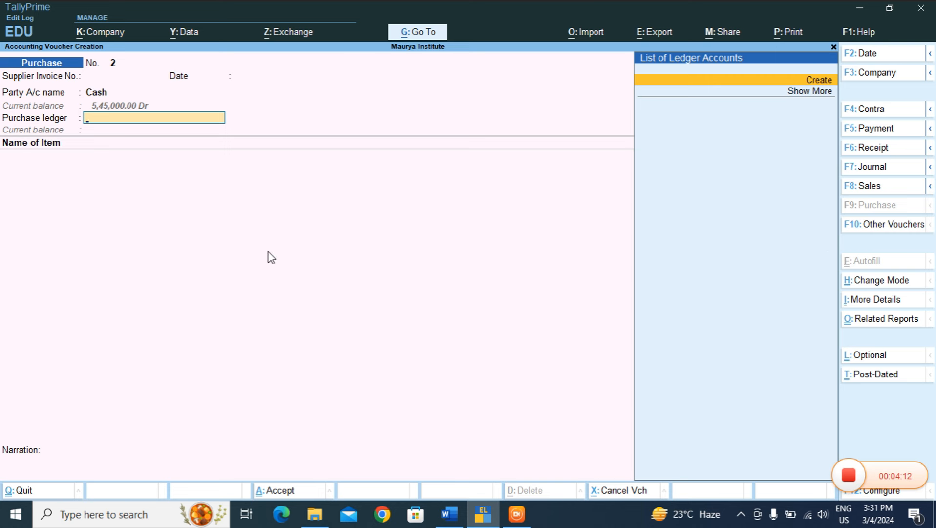
Show more ledger accounts and select Fixed Asset as the second voucher's purchase ledger.
left_click(805, 94)
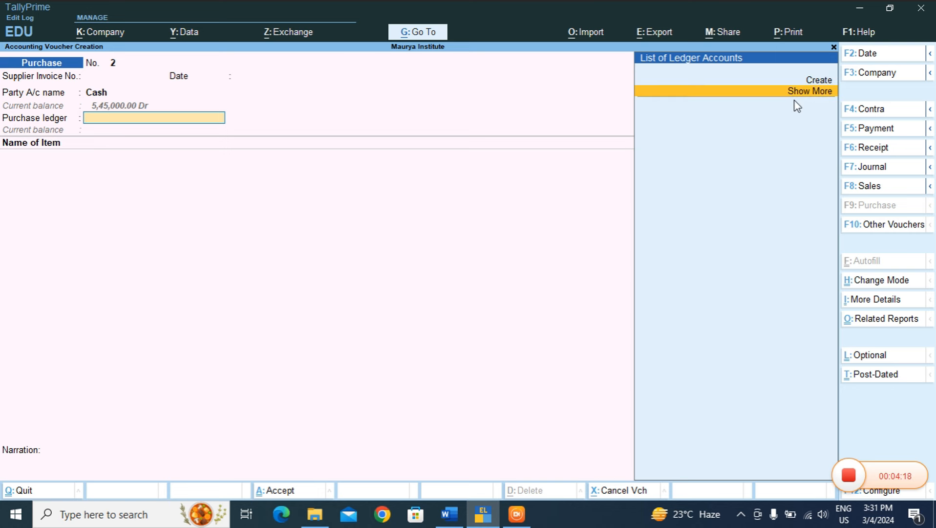
left_click(803, 96)
left_click(676, 109)
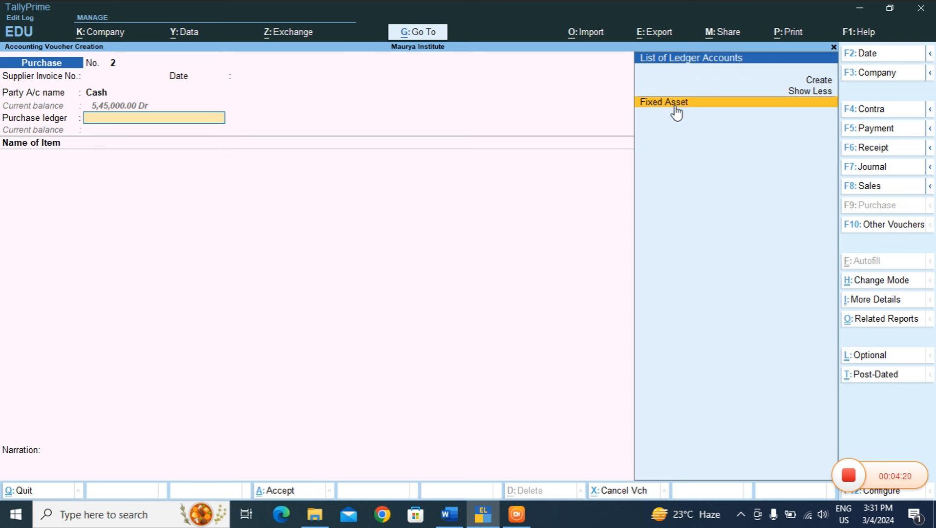
left_click(677, 110)
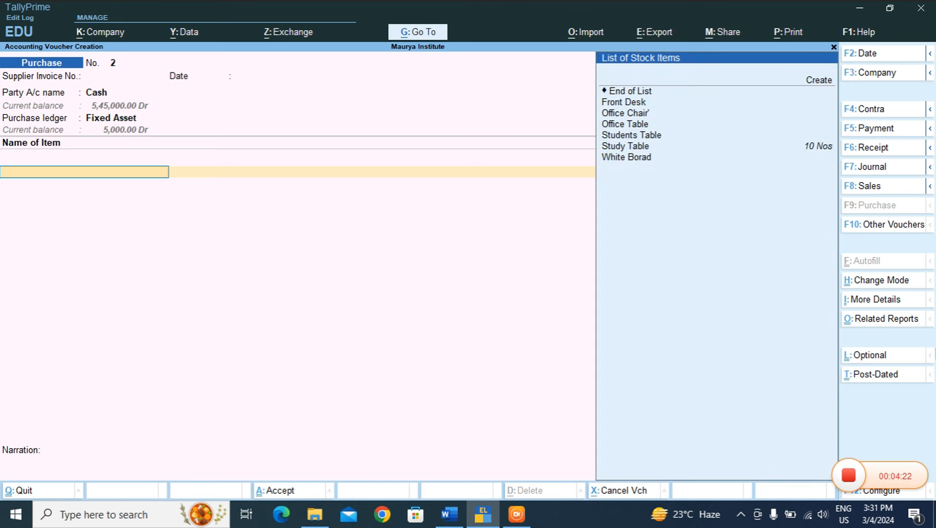
Add the Students Table item to the voucher with a quantity of 35 Nos.
key("Down")
key("Down")
key("Down")
key("Down")
key("Down")
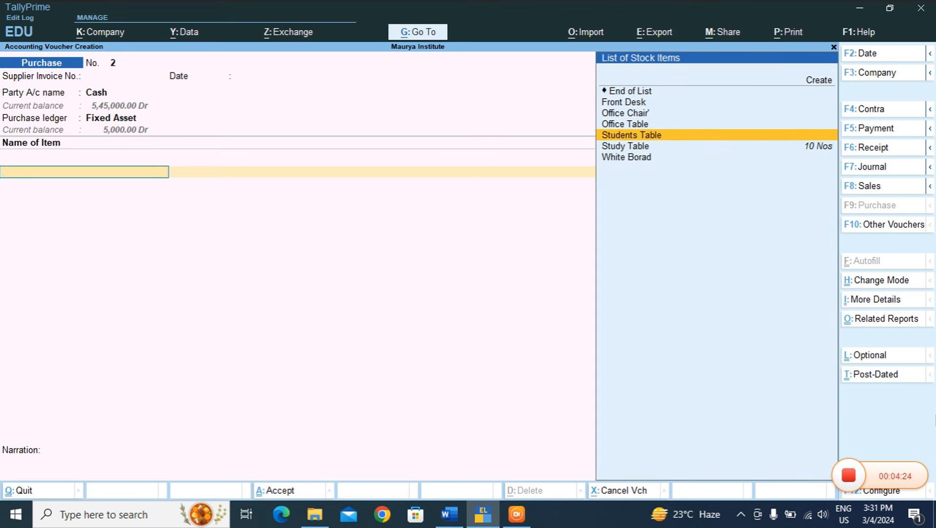
key("Return")
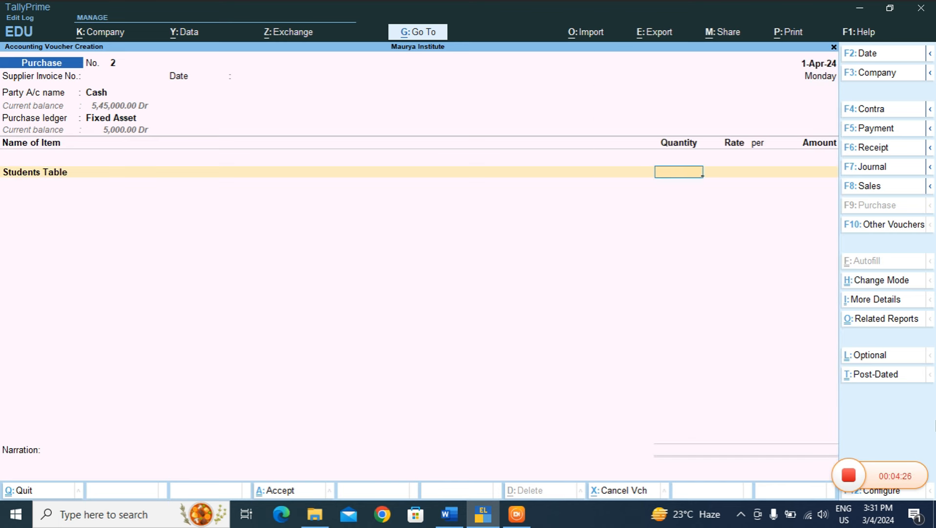
type("35")
key("Return")
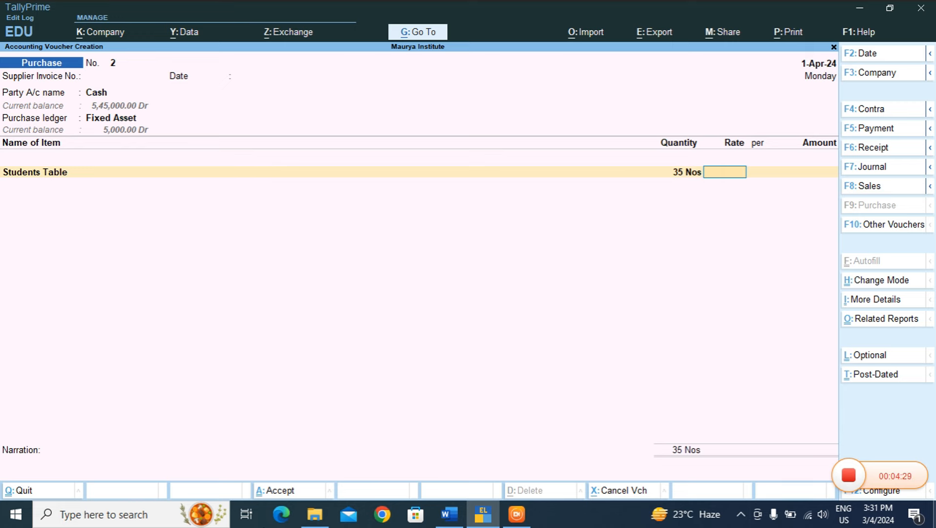
Check the price in the Word list and set the Students Table rate to 1000 per Nos.
left_click(449, 513)
left_click(486, 523)
type("1000")
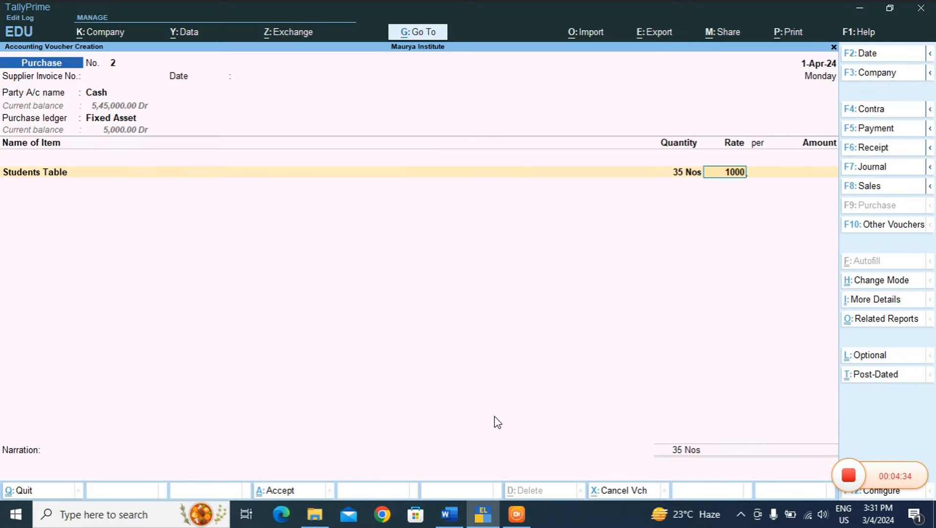
key("Return")
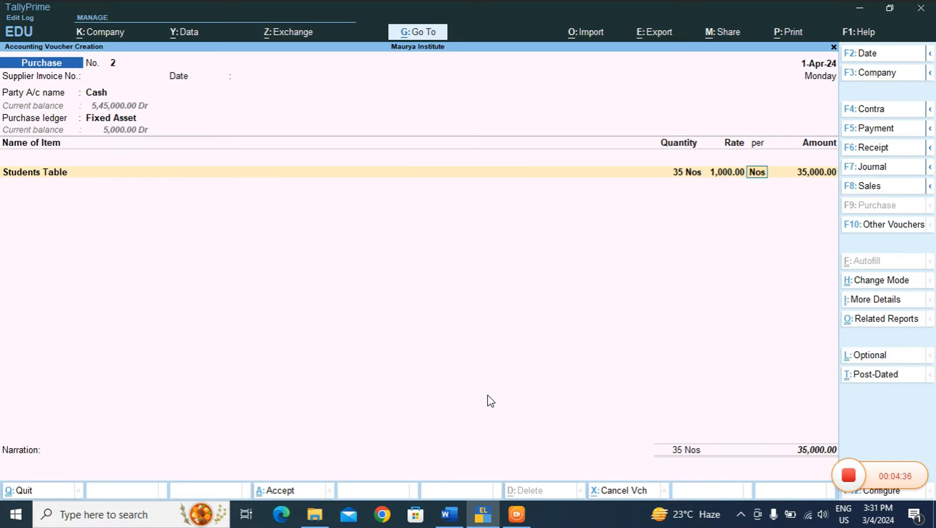
key("Return")
key("Return")
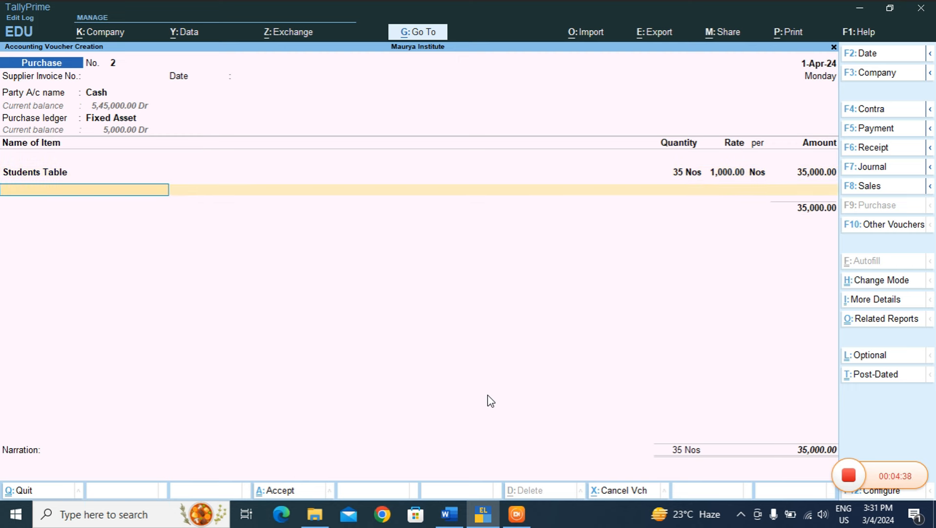
End the item list and save the Students Table purchase voucher without a narration.
key("Return")
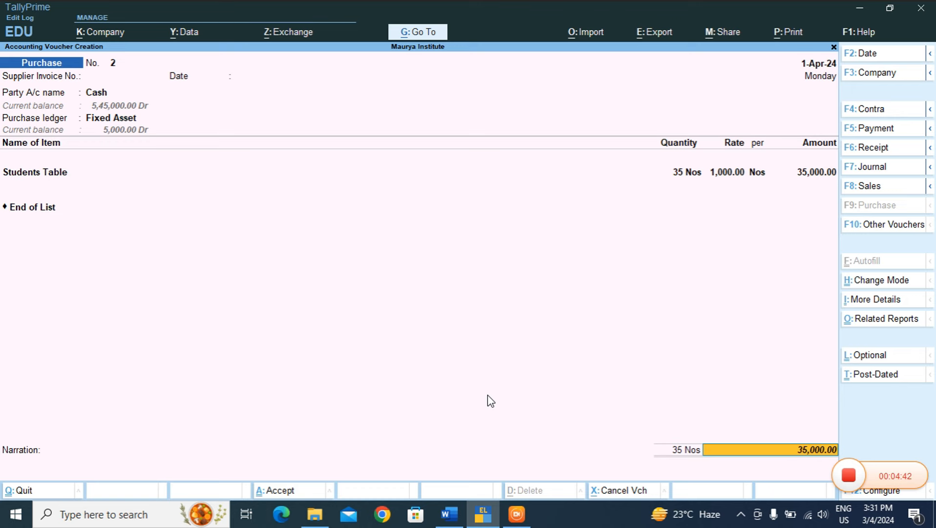
key("Return")
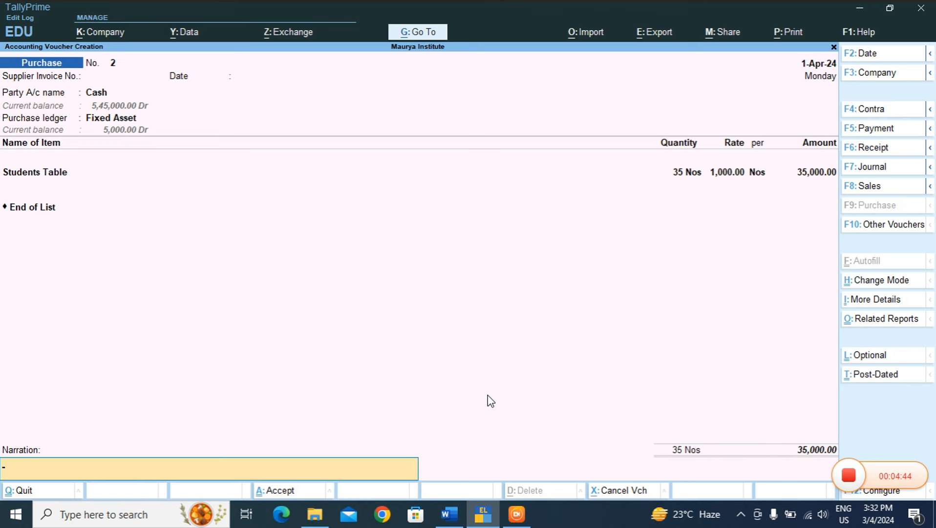
key("Return")
key("Return")
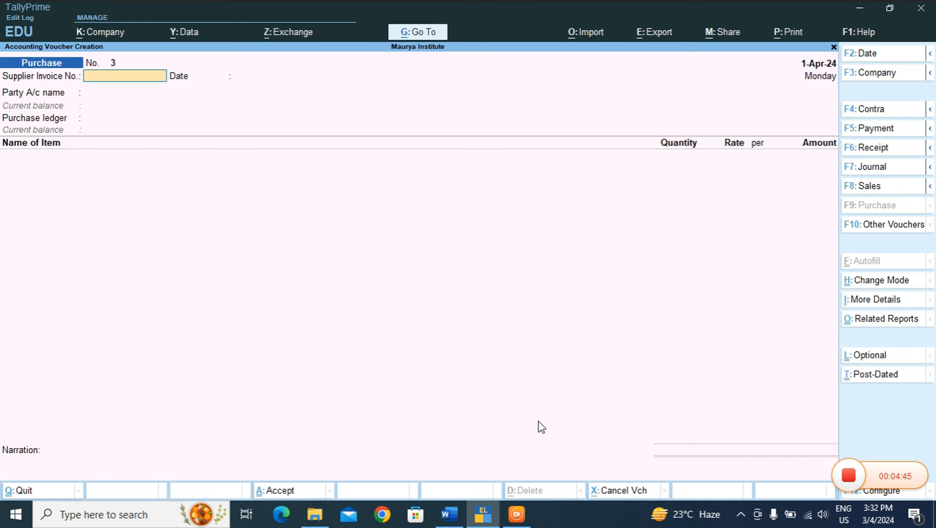
Switch to the Word list and replace Kolkata with W.B in the Students Table line.
left_click(449, 514)
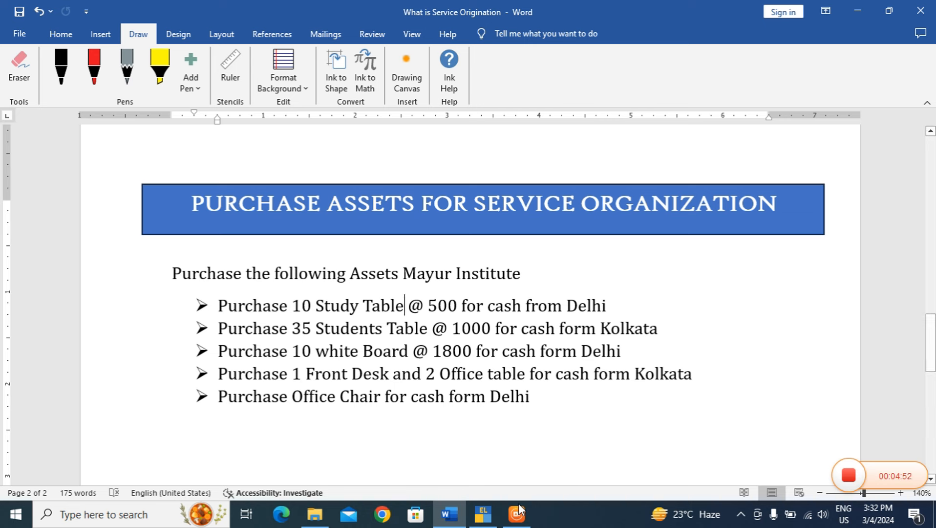
left_click(676, 328)
key("BackSpace")
key("BackSpace")
key("BackSpace")
key("BackSpace")
key("BackSpace")
key("BackSpace")
key("BackSpace")
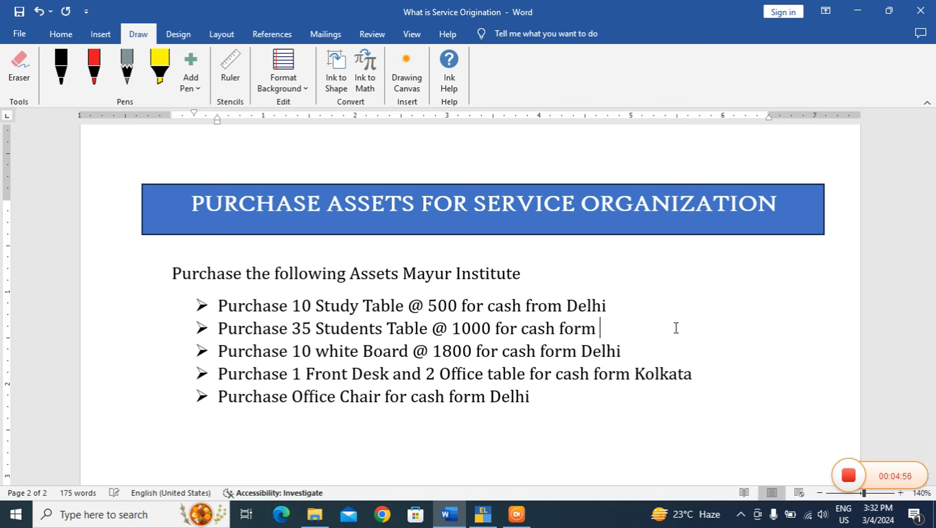
type("W/B")
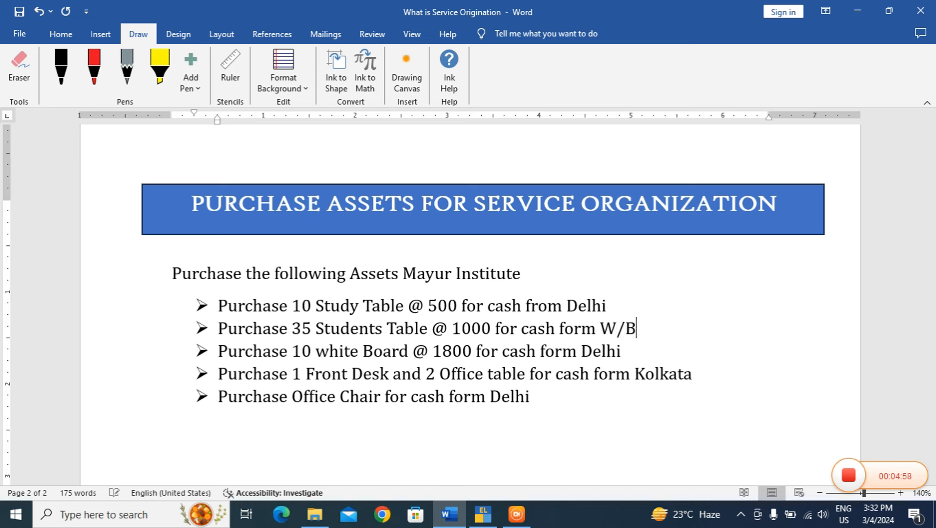
key("BackSpace")
key("BackSpace")
type(".B")
key("Right")
key("Right")
key("Right")
Replace Kolkata with W.B at the end of the Front Desk and Office table line.
left_click(766, 373)
key("BackSpace")
key("BackSpace")
key("BackSpace")
key("BackSpace")
key("BackSpace")
key("BackSpace")
key("BackSpace")
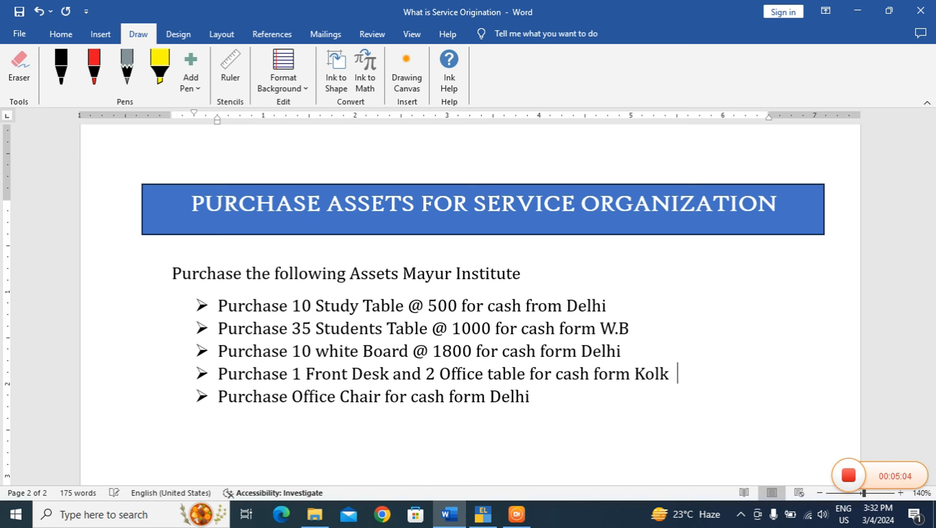
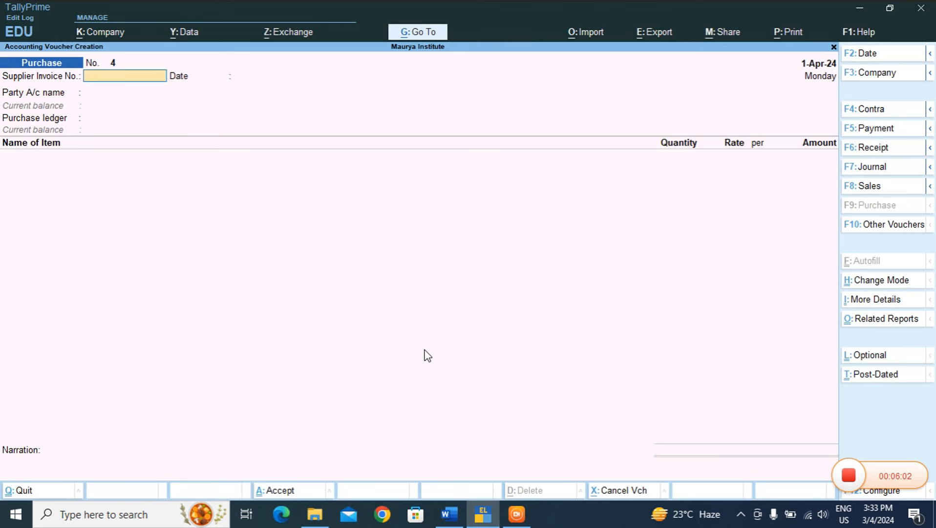
Set Cash as the fourth purchase voucher's party account and accept blank receipt details.
key("Return")
key("Return")
key("Return")
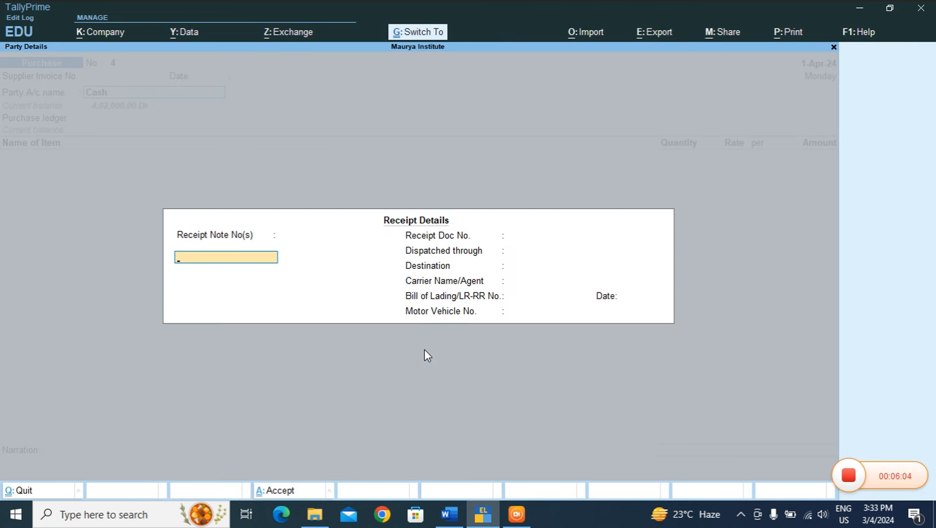
key("ctrl+a")
key("Return")
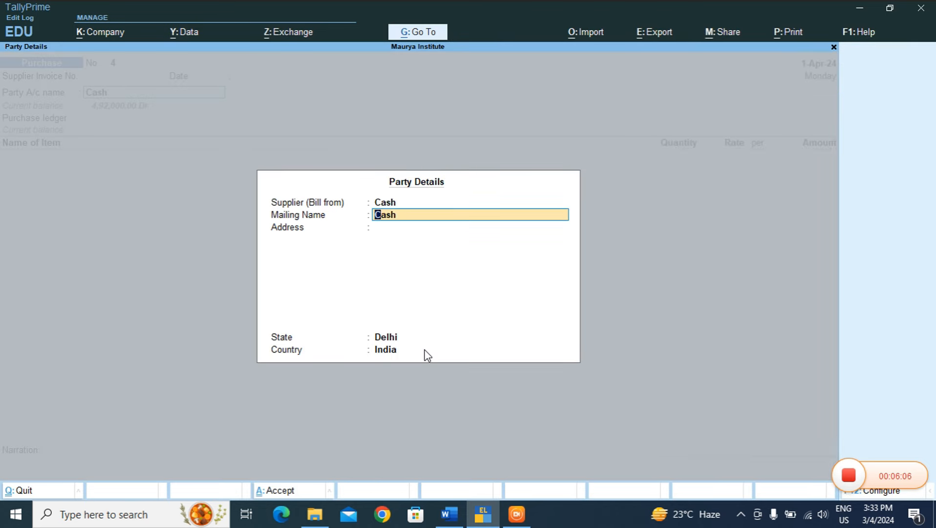
Set the state to West Bengal in the fourth voucher's party details and accept them.
key("Return")
key("Return")
type("W")
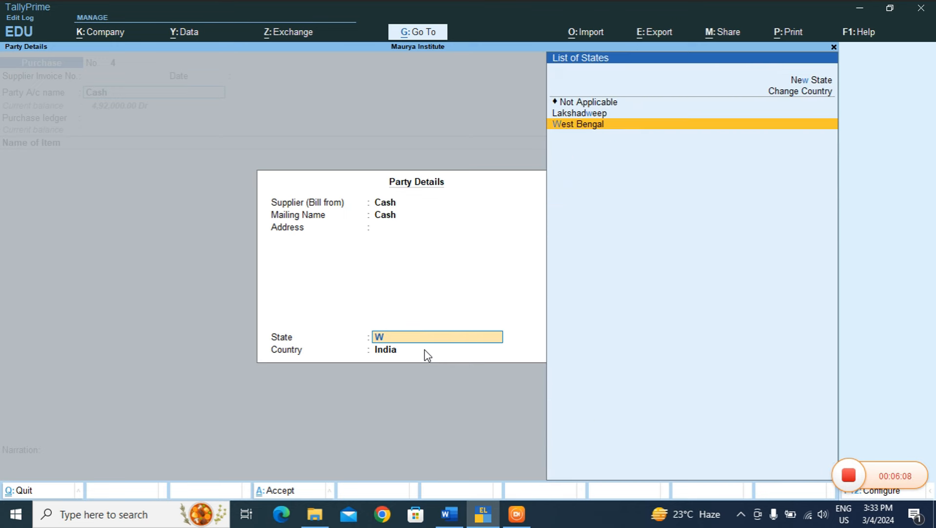
key("Return")
key("Return")
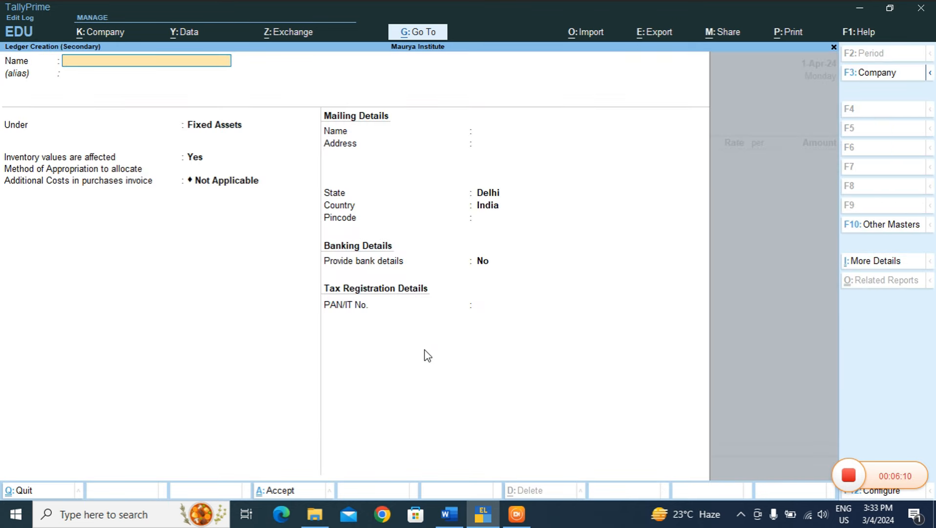
Cancel the new ledger creation and select the existing Fixed Asset ledger as the fourth voucher's purchase ledger.
key("Escape")
key("Return")
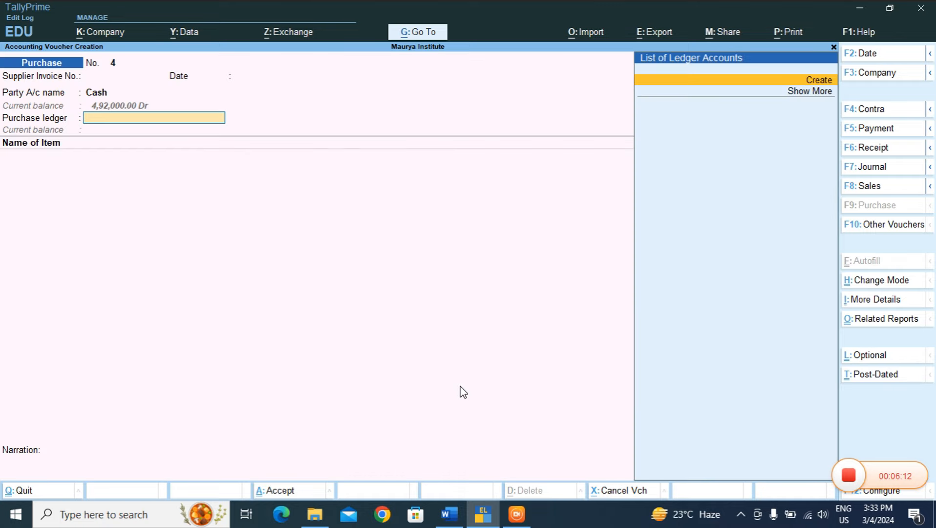
key("Down")
key("Return")
key("Down")
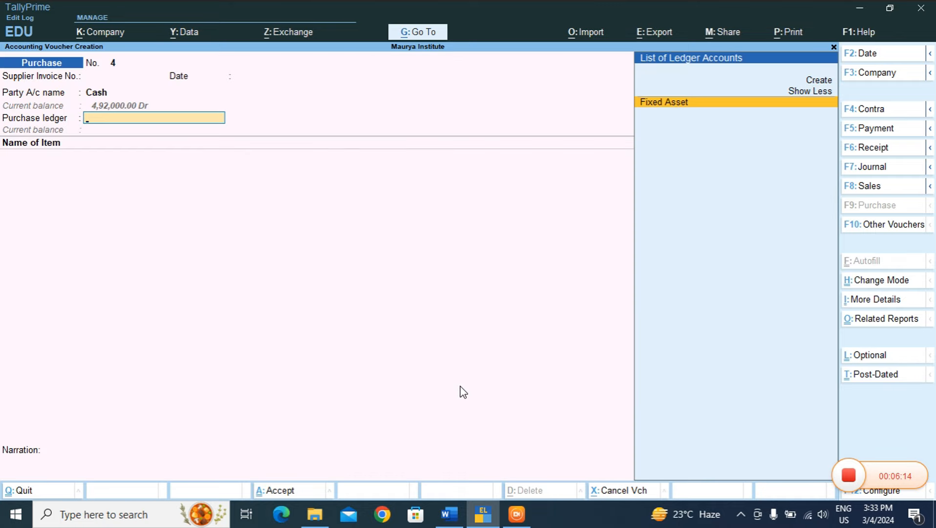
key("Return")
Add the Front Desk item with a quantity of 1 Nos and check its purchase line in the Word list.
key("Down")
key("Down")
key("Down")
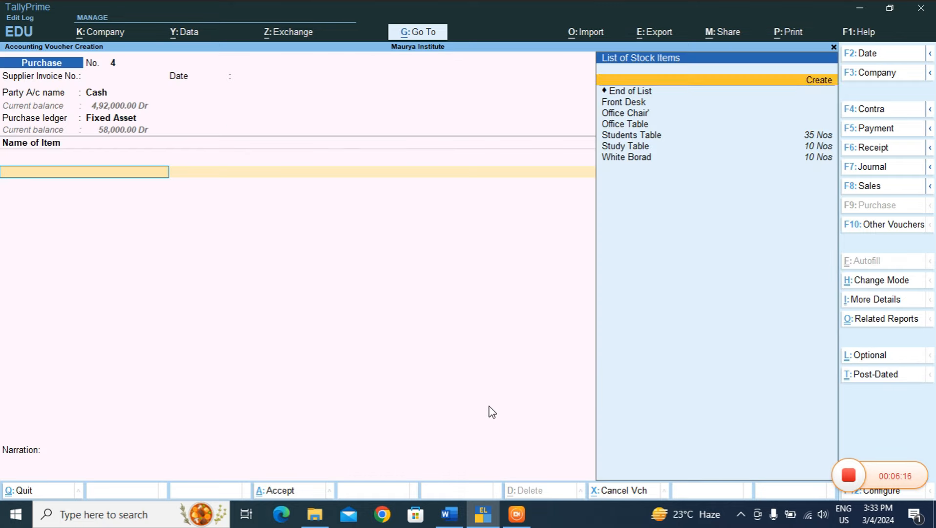
key("Return")
type("1")
key("Return")
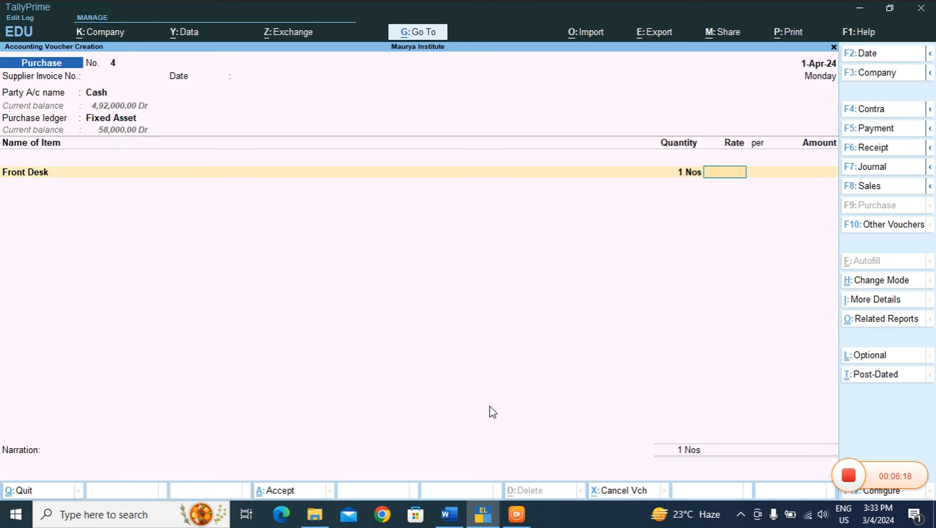
left_click(449, 514)
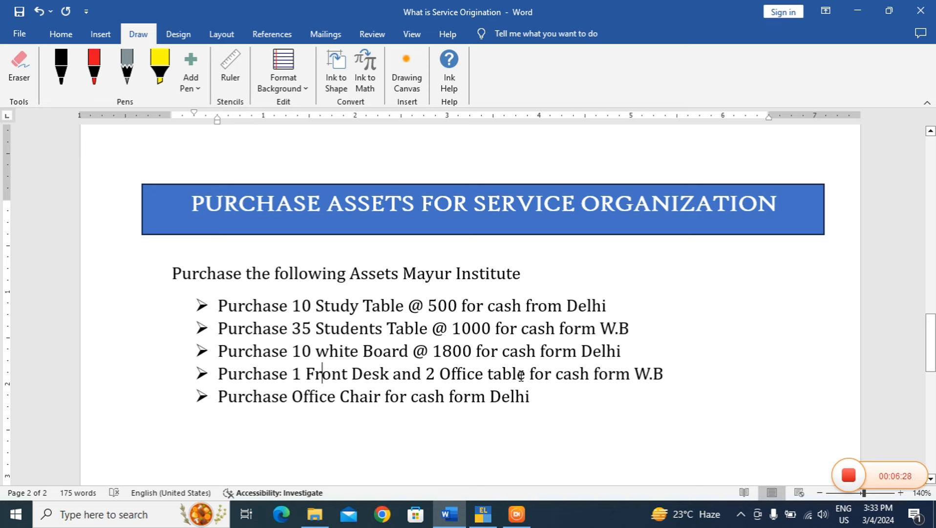
left_click(526, 375)
type("@")
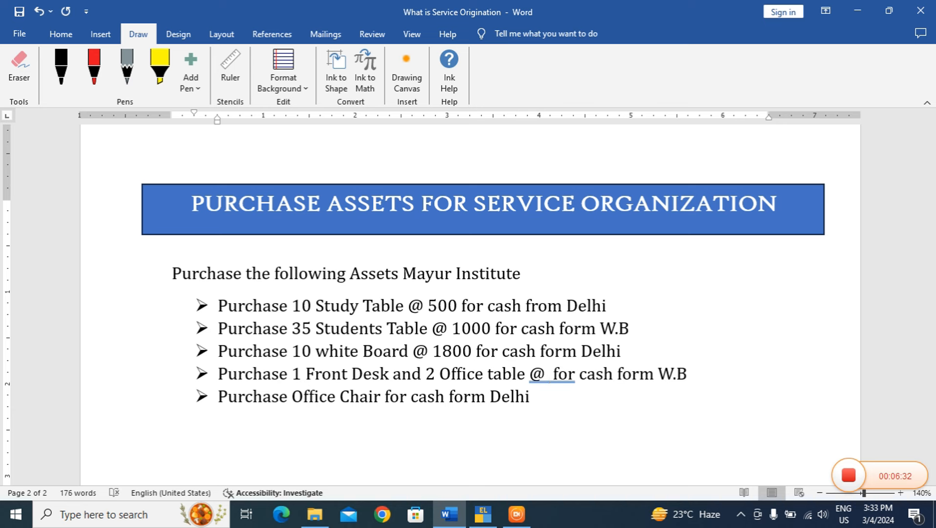
key("BackSpace")
key("BackSpace")
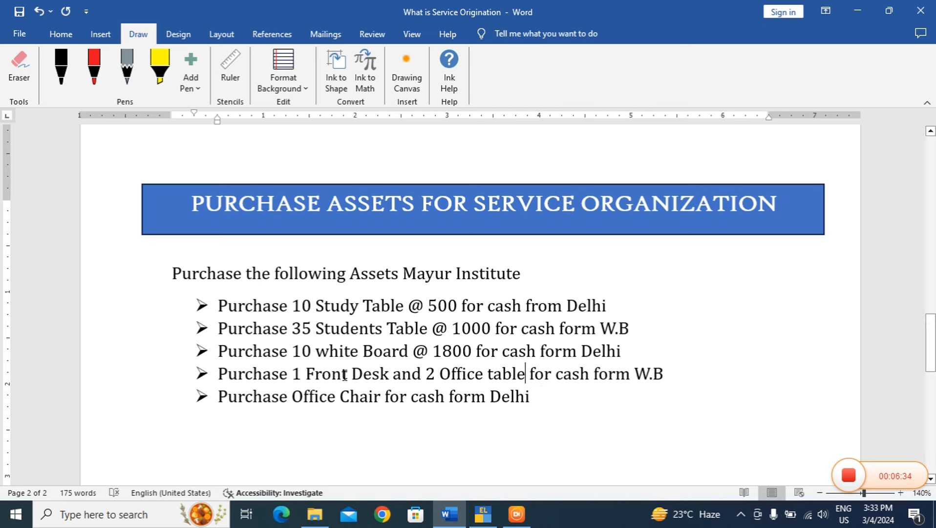
Add a rate of @ 1500 for the Front Desk and 2000 for the Office table in the Word purchase list.
left_click(393, 375)
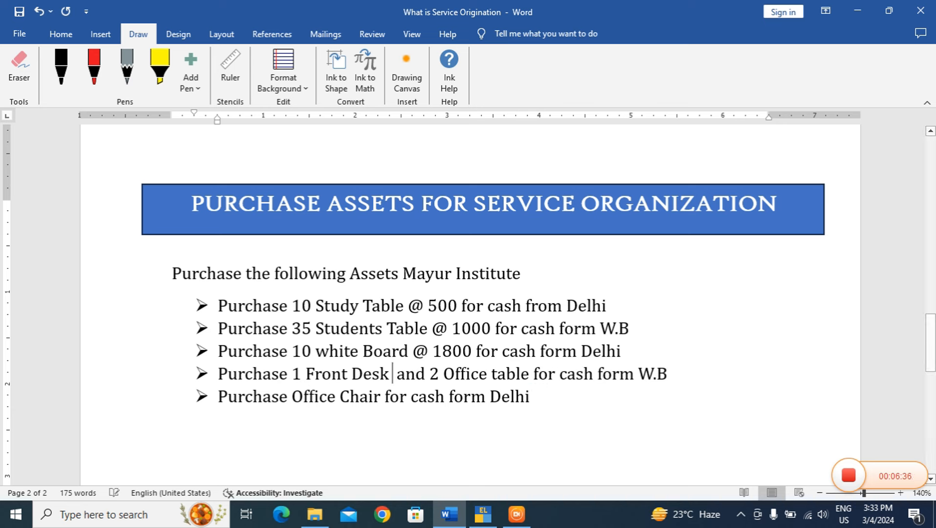
type("@ ")
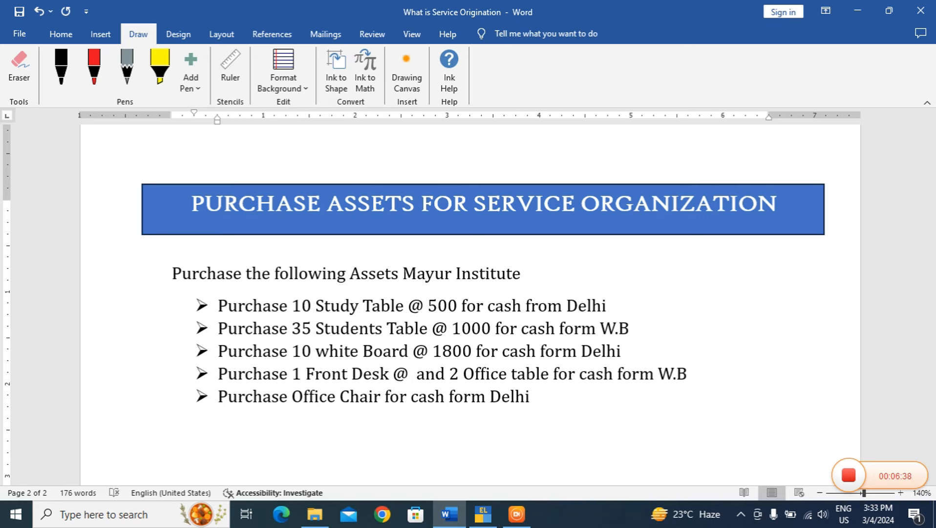
type("1500")
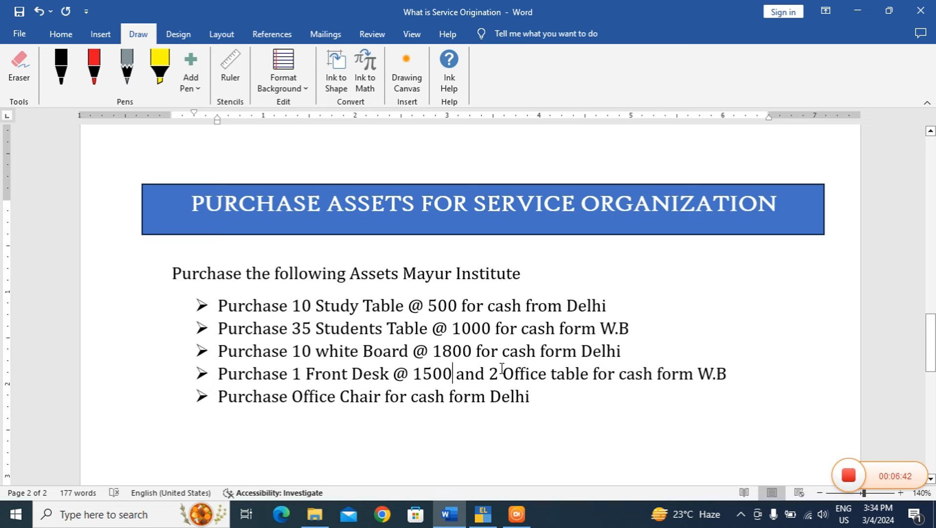
left_click(590, 380)
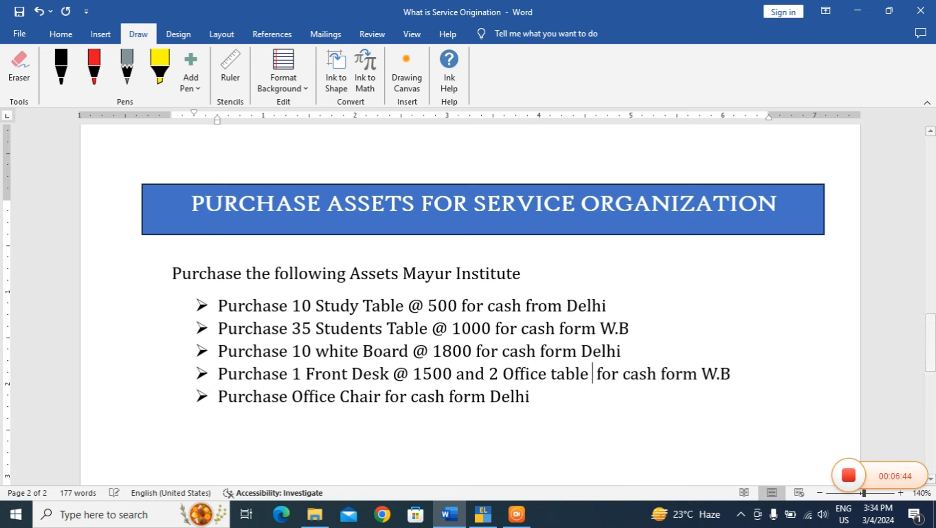
type("2000")
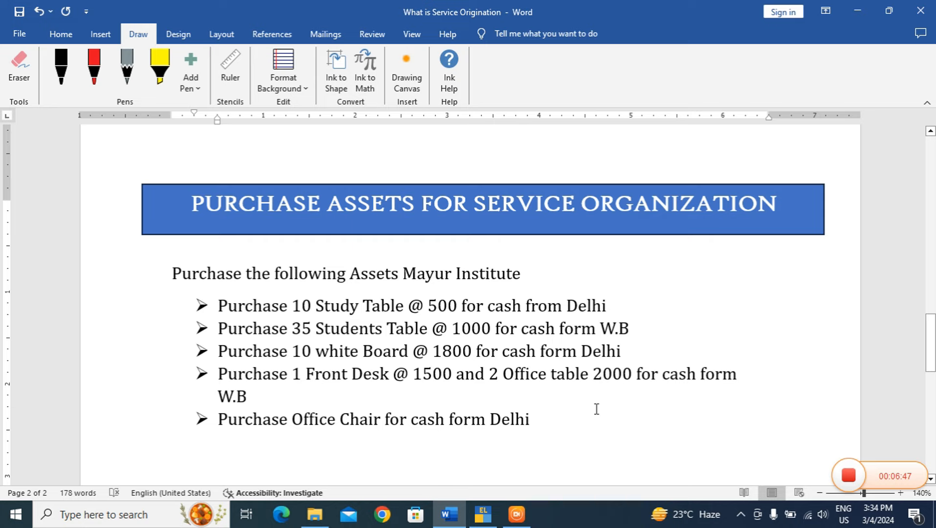
Switch to TallyPrime and set the Front Desk rate to 1500 per Nos in the fourth purchase voucher.
left_click(483, 513)
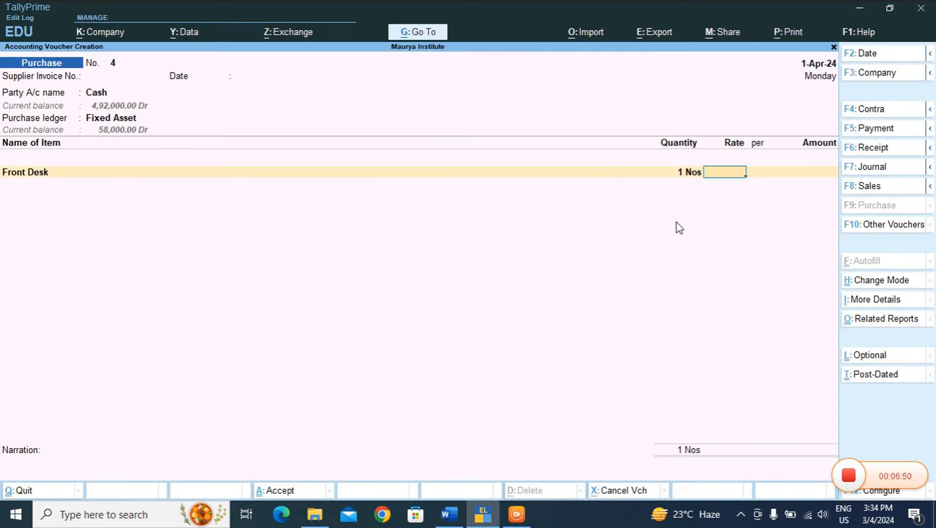
type("1500")
key("Return")
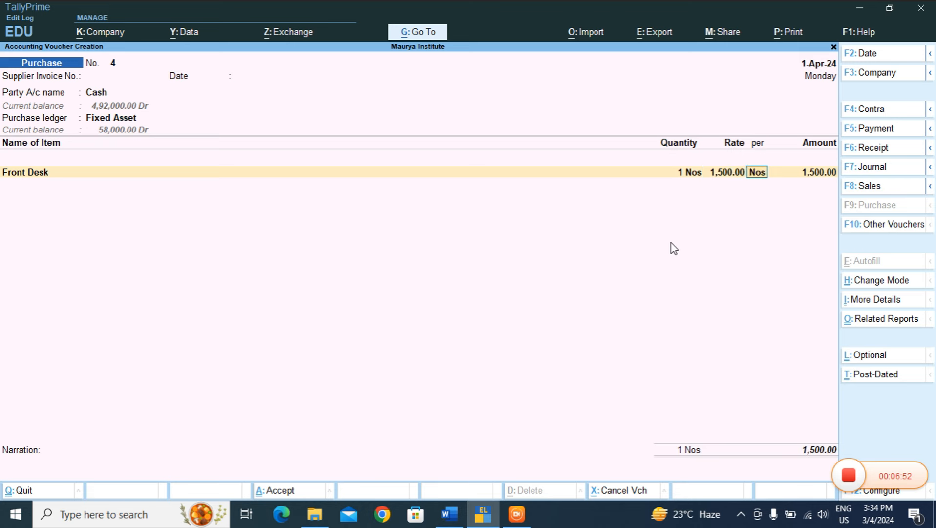
key("Return")
key("Return")
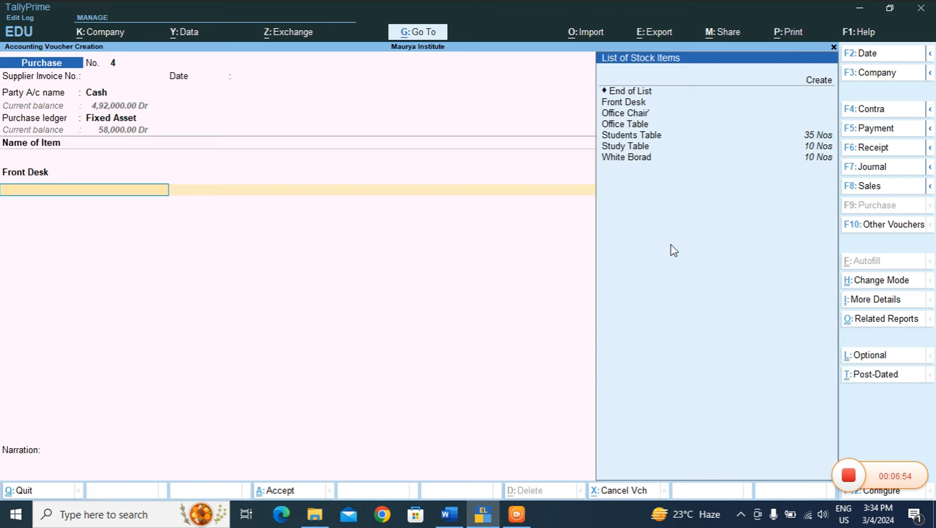
Add the Office Table item with a quantity of 2 Nos at a rate of 2000.
key("Down")
key("Down")
key("Down")
key("Down")
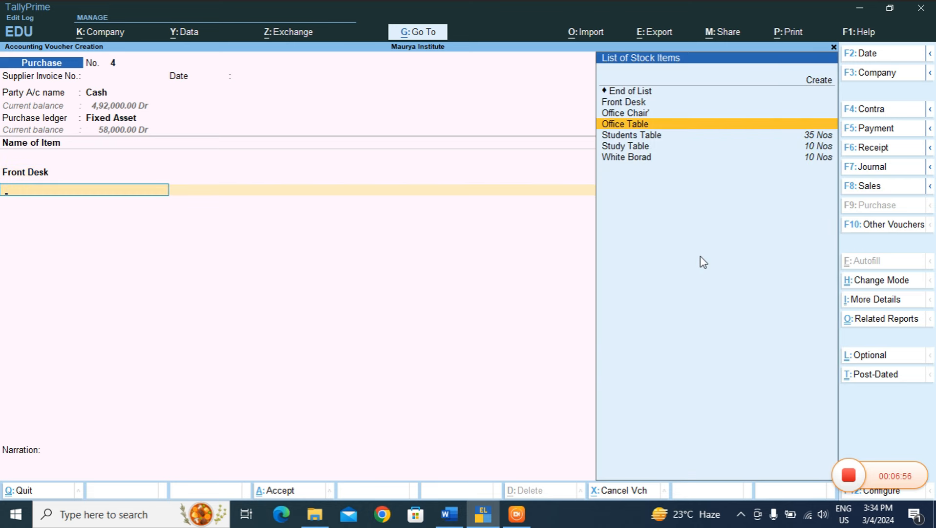
key("Return")
type("2")
key("Return")
type("2000")
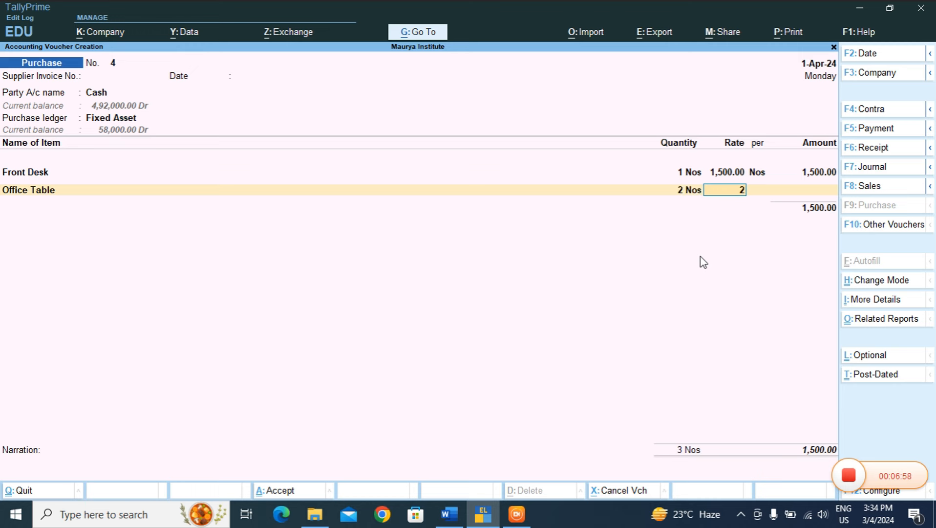
key("Return")
key("Return")
key("Return")
End the fourth voucher's item list, leave the narration blank and accept the voucher.
key("Return")
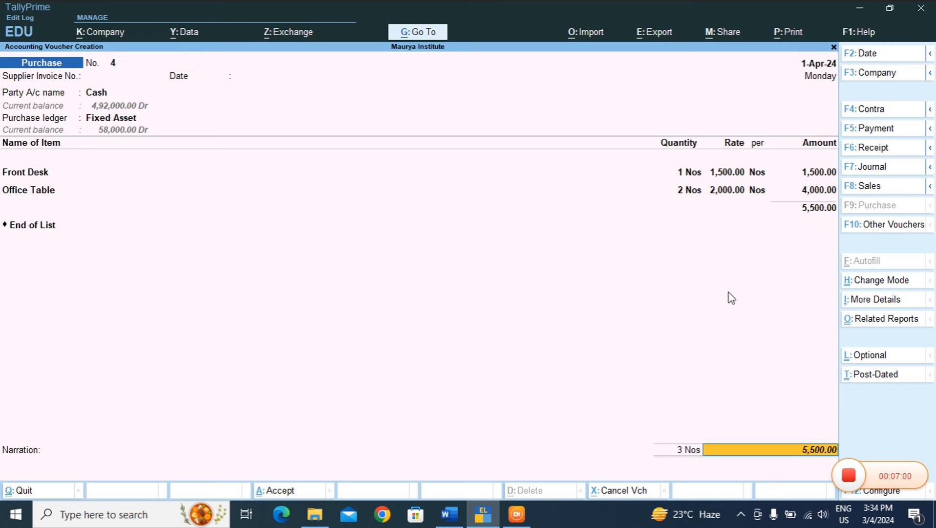
key("Return")
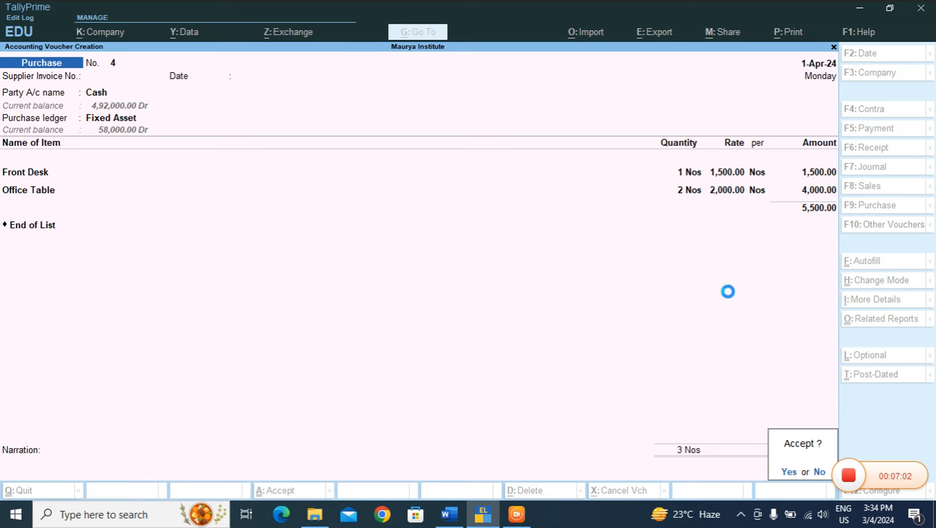
key("y")
Check the Office Chair line in the Word list and set Cash as the fifth purchase voucher's party account in TallyPrime.
key("alt+Tab")
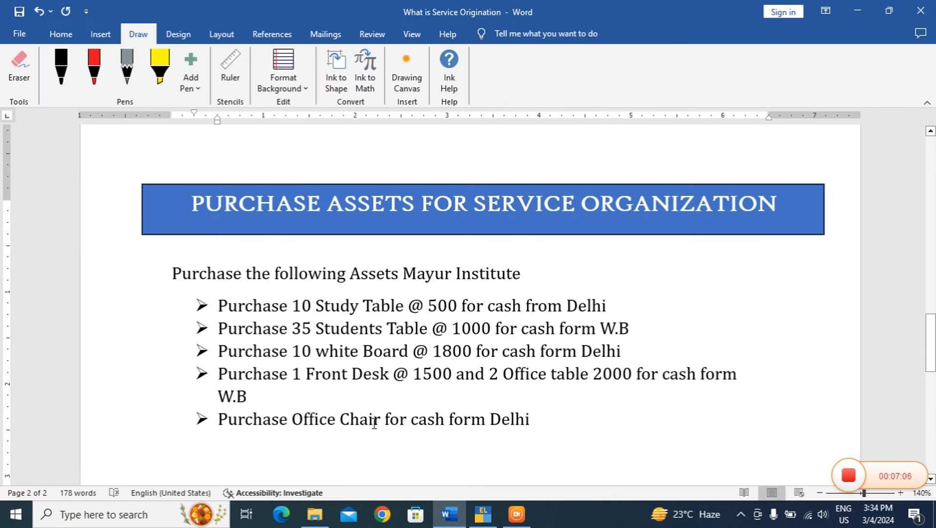
left_click(483, 516)
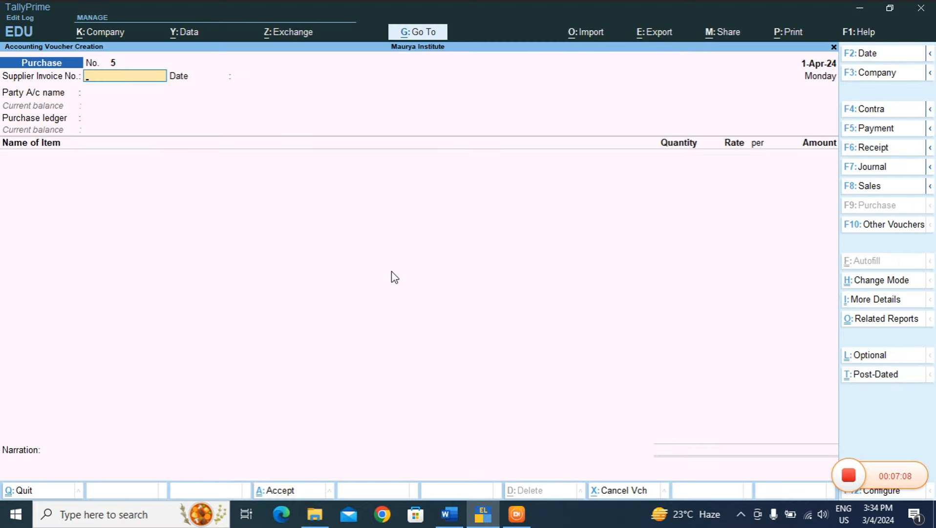
key("Return")
key("Return")
key("Return")
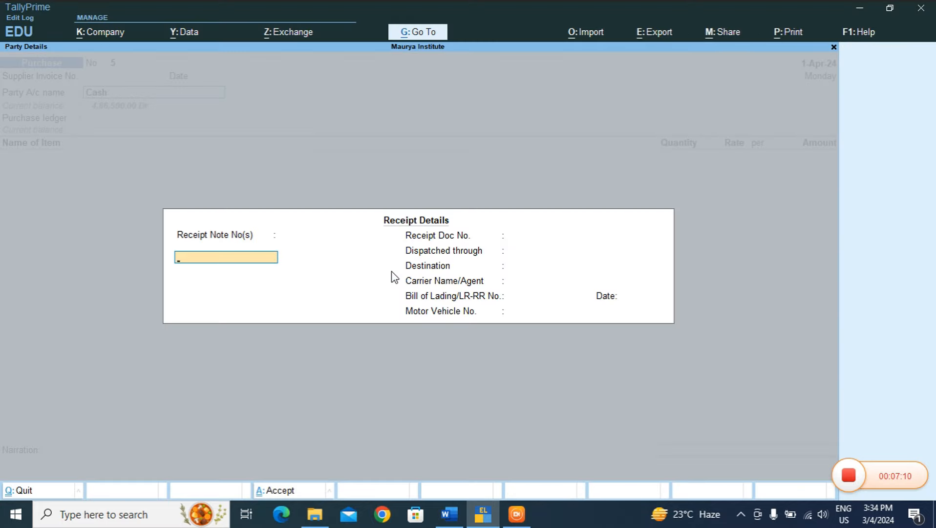
Accept the fifth voucher's receipt details with all fields left blank.
key("Return")
key("Return")
key("Return")
key("Return")
key("Return")
key("Return")
key("Return")
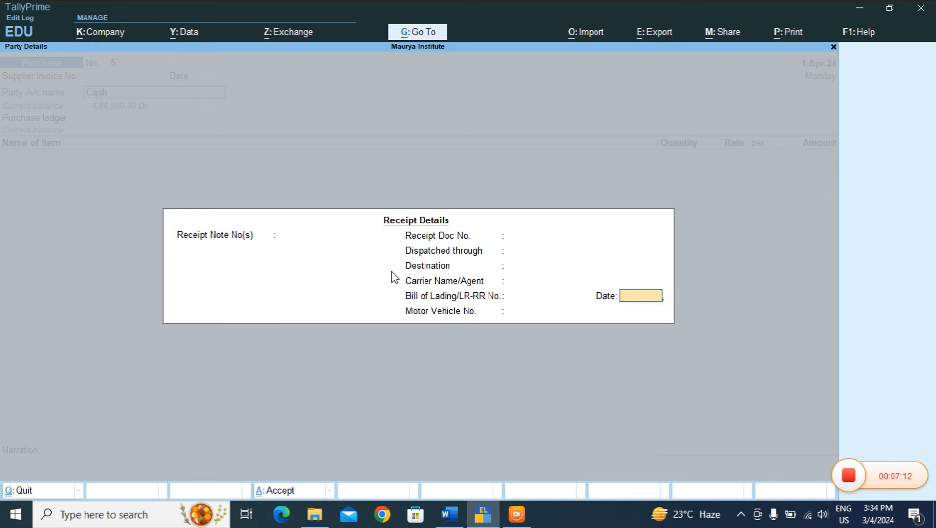
key("Return")
key("Return")
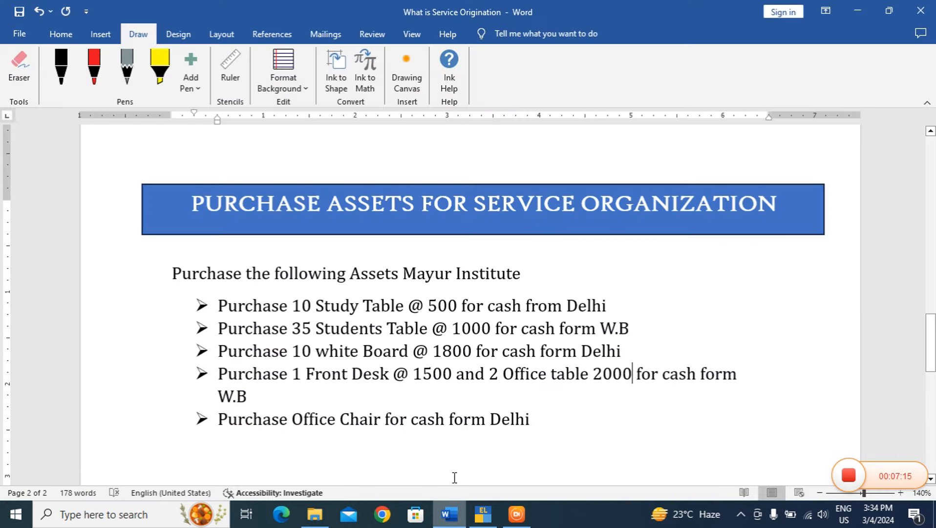
Check the Office Chair purchase's state in the Word list and accept the TallyPrime party details with Delhi as the state.
left_click(449, 514)
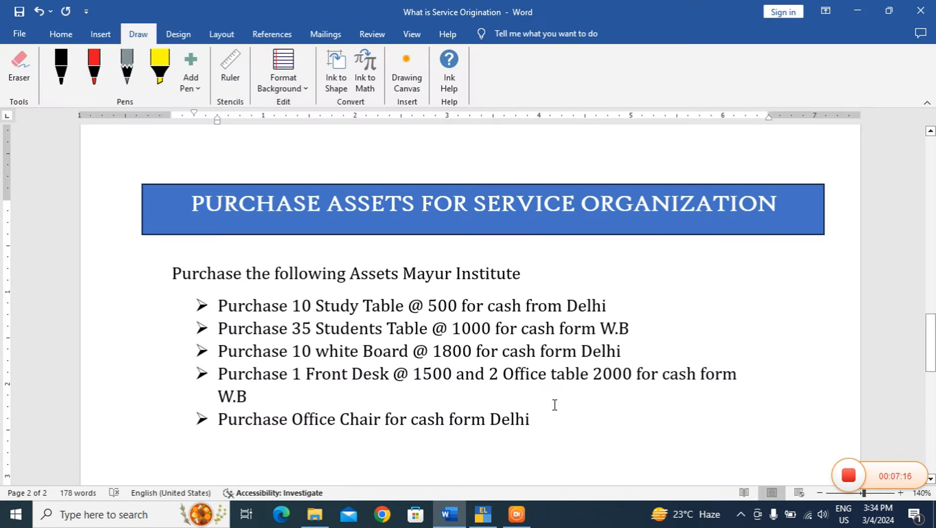
key("alt+Tab")
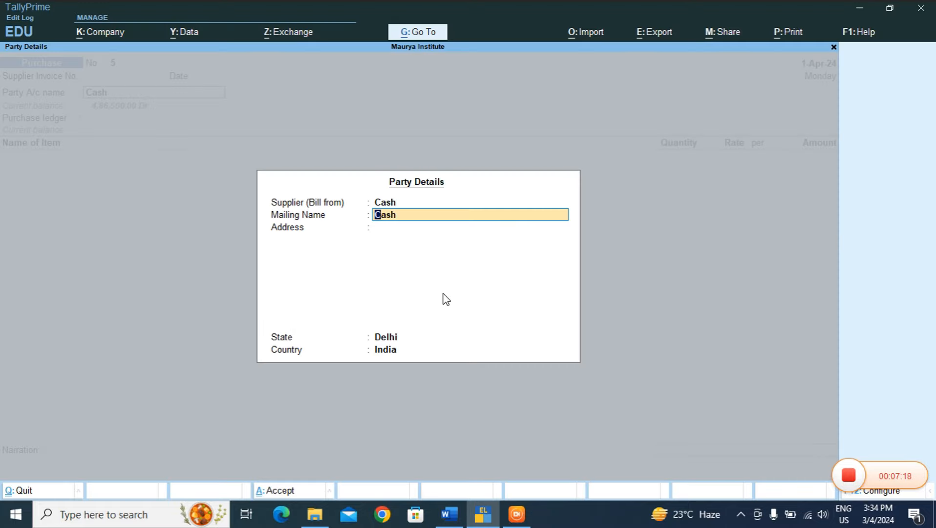
key("Return")
key("Return")
key("Return")
key("Return")
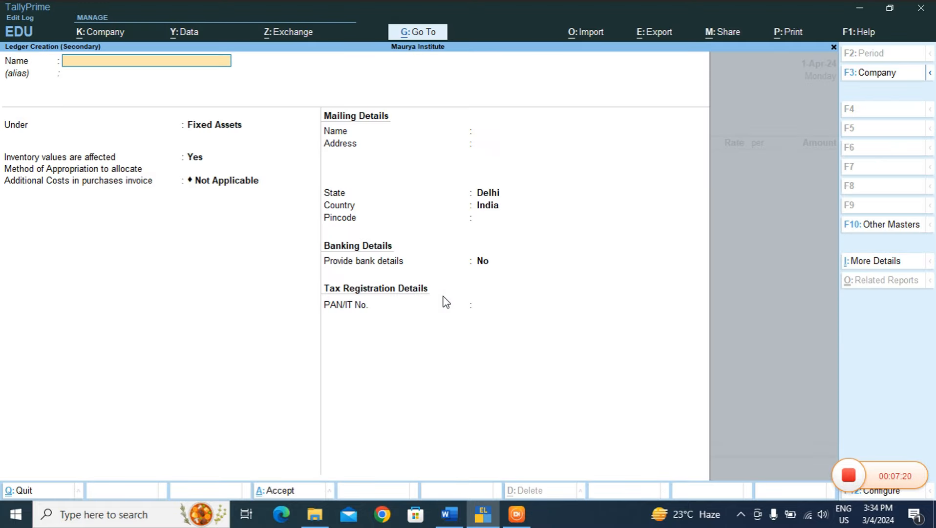
Cancel the new ledger creation and select the existing Fixed Asset ledger as the fifth voucher's purchase ledger.
key("Escape")
key("y")
key("Down")
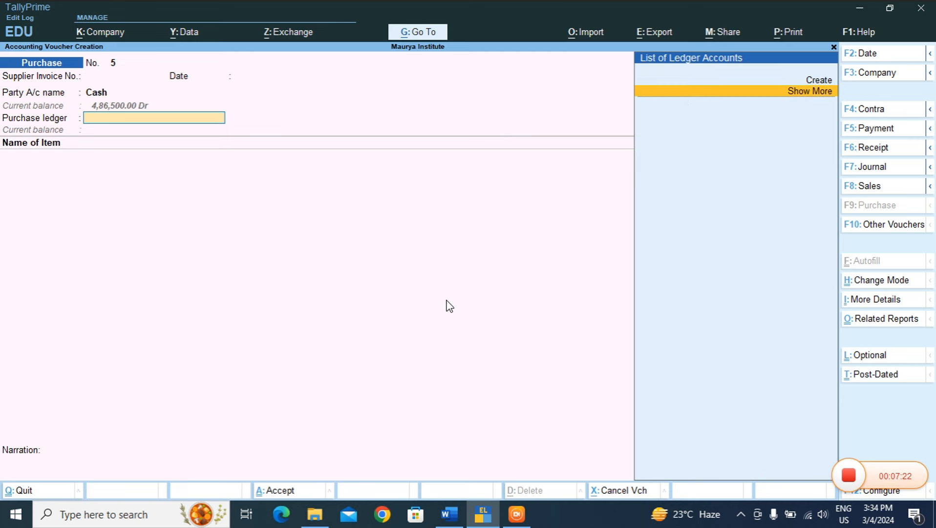
key("Return")
key("Down")
key("Return")
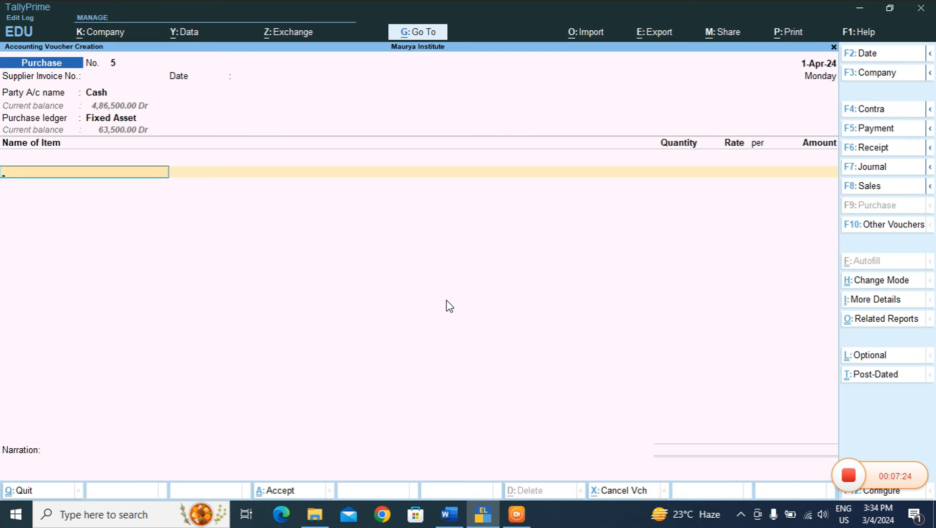
Choose Office Chair as the fifth voucher's stock item.
key("Down")
key("Down")
key("Return")
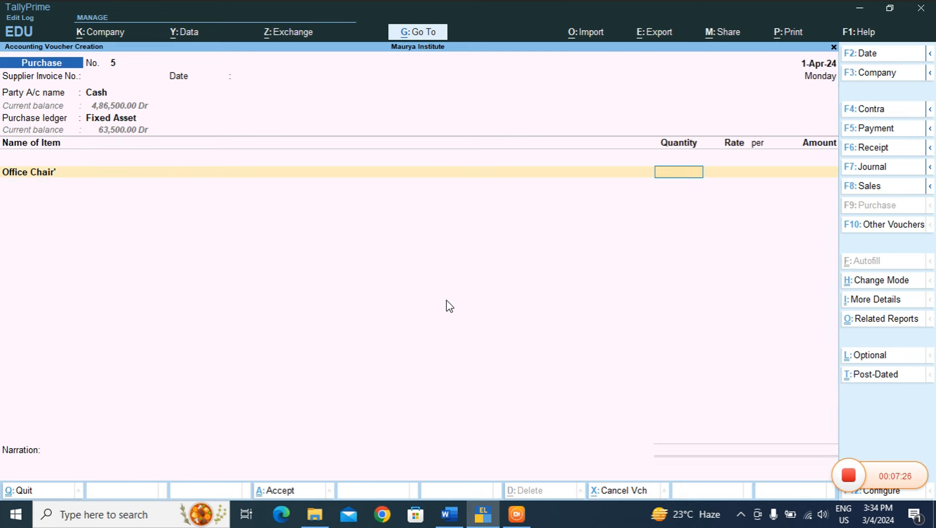
Add a quantity of 5 to the Office Chair line in the Word list and enter 5 Nos in the TallyPrime voucher.
left_click(448, 514)
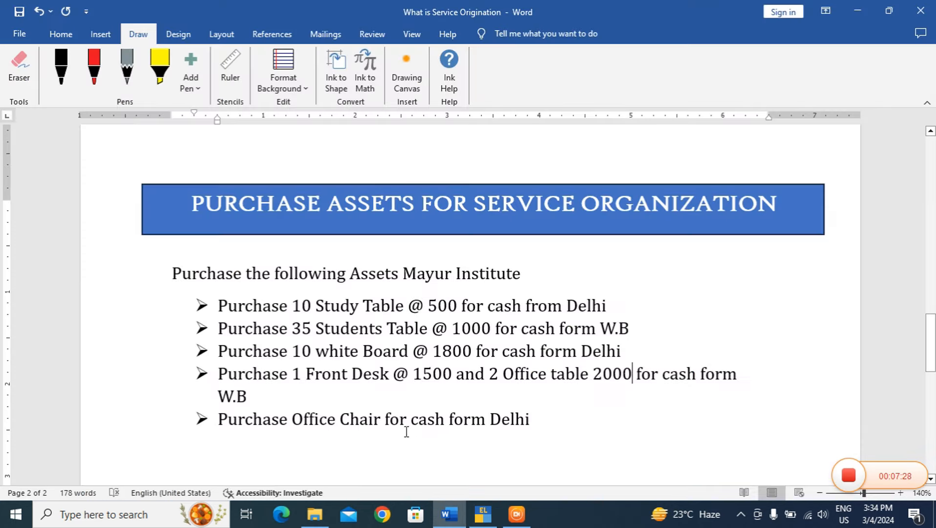
left_click(295, 419)
type("5")
left_click(482, 514)
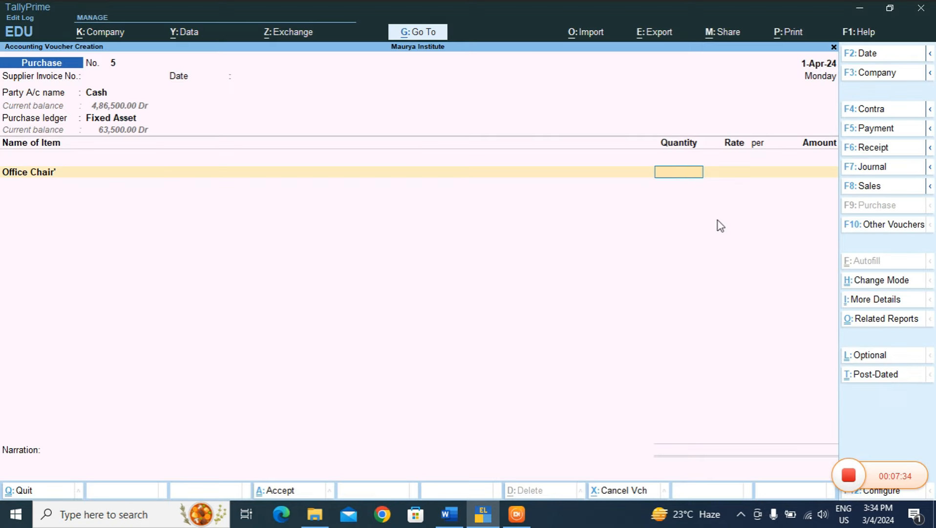
type("5")
key("Return")
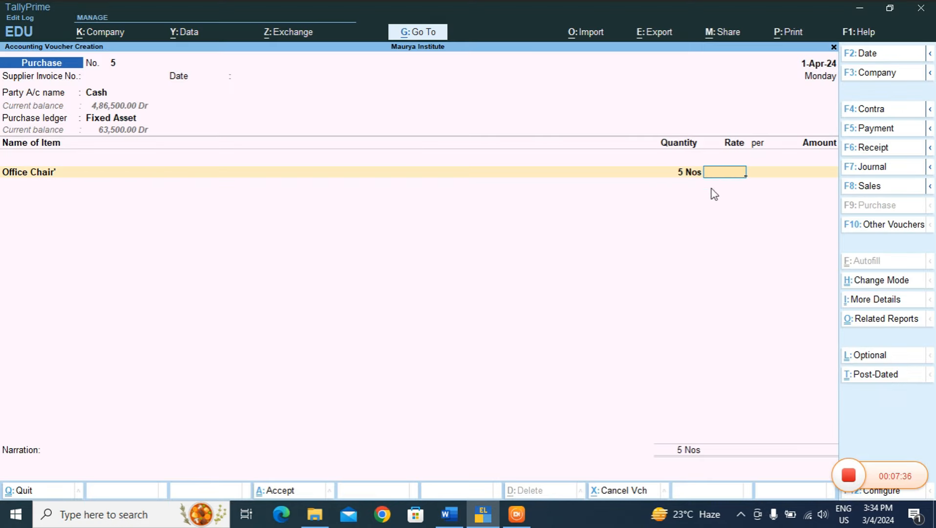
Switch to Word and add a rate of @ 7000 after Office Chair in the last purchase line.
left_click(449, 514)
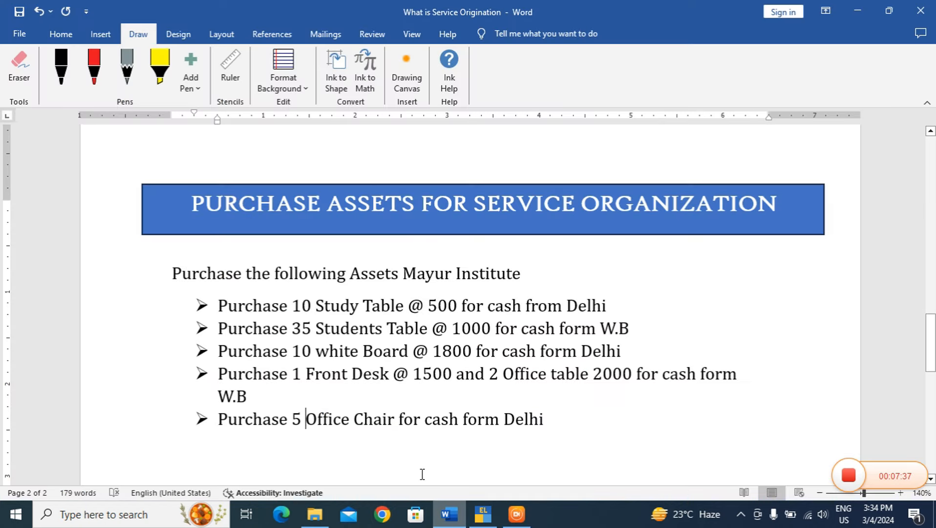
left_click(395, 423)
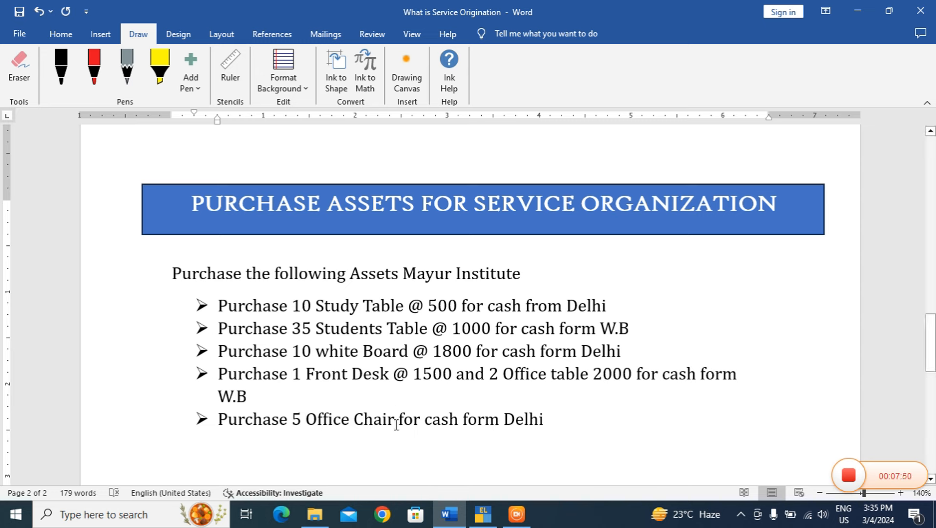
type("Chair")
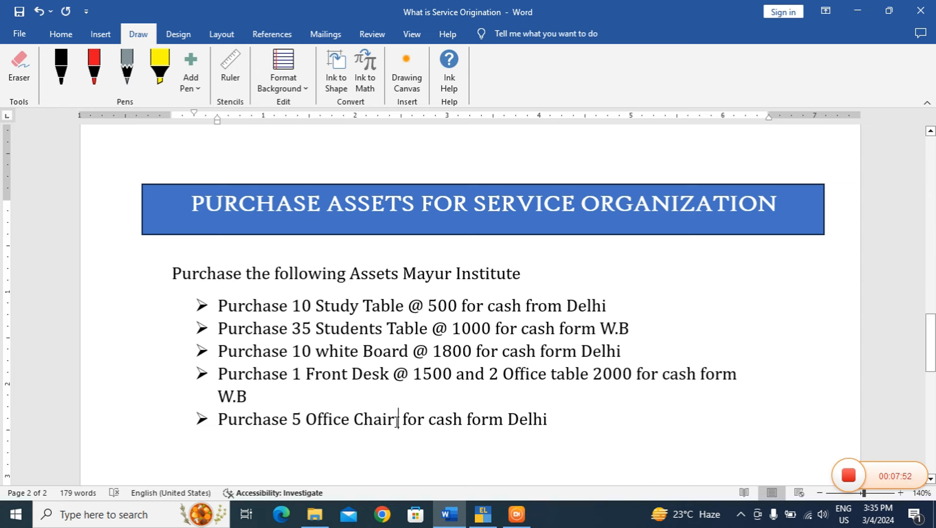
type("@ ")
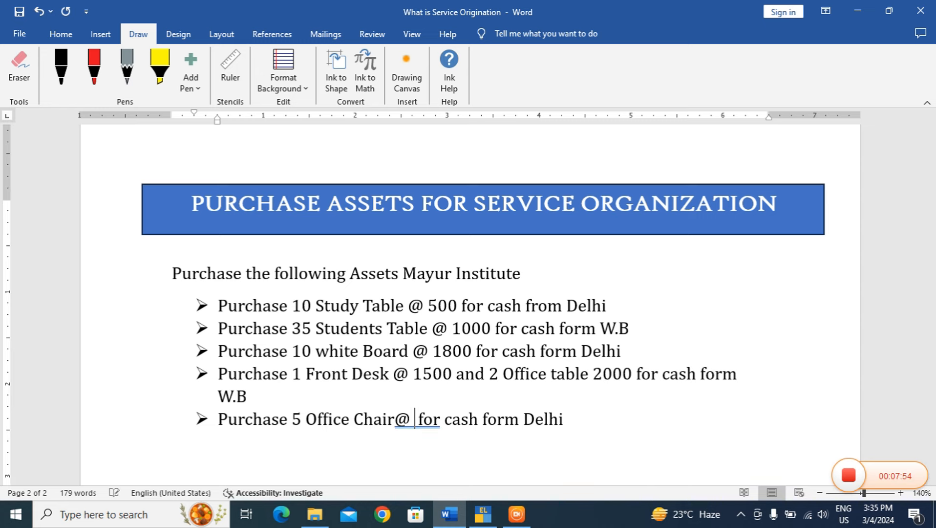
type("7000")
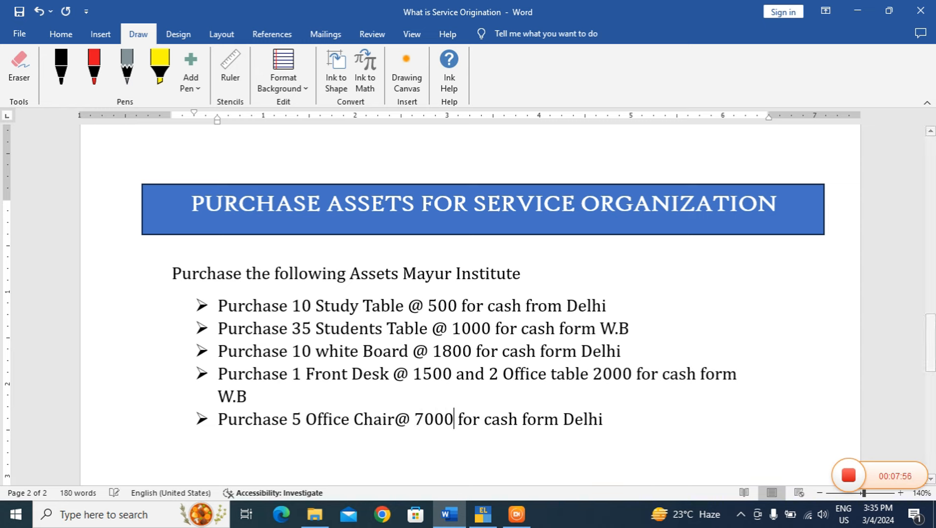
Switch to TallyPrime and set the Office Chair rate to 7000 per Nos.
left_click(483, 513)
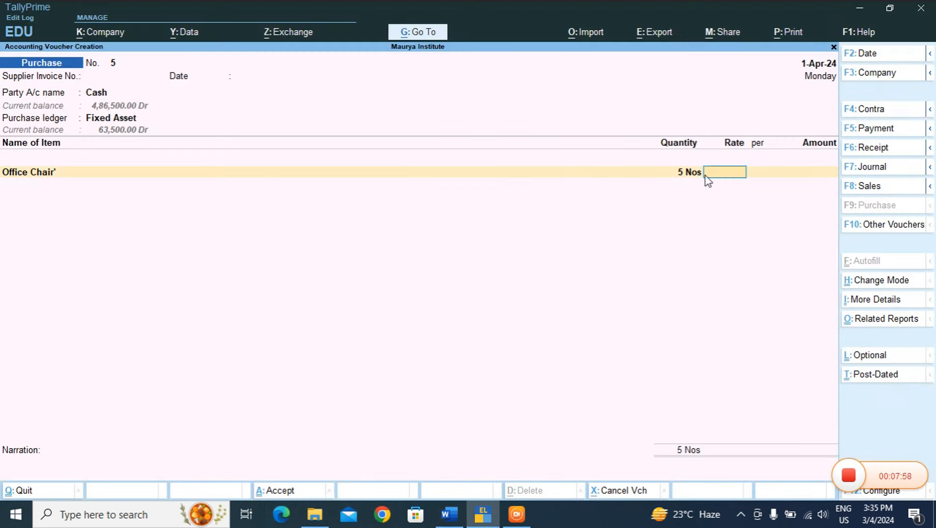
type("700")
key("BackSpace")
key("BackSpace")
type("000")
key("Return")
key("Return")
key("Return")
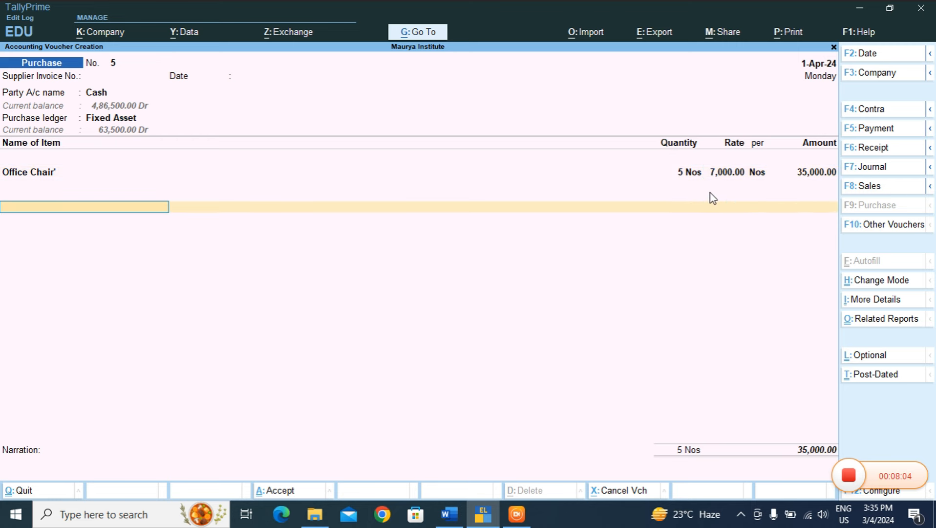
End the item list of the fifth purchase voucher, leave the narration blank, save it and leave voucher creation.
key("Return")
key("Return")
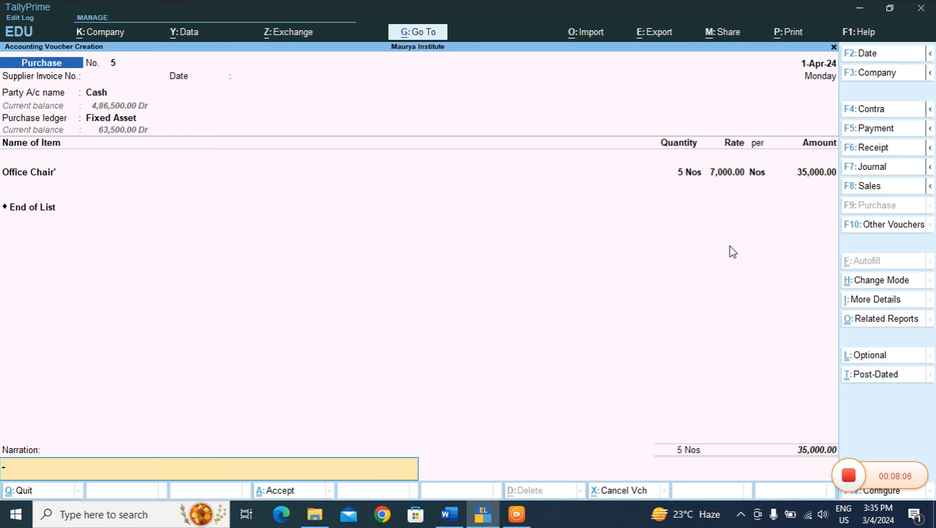
key("Return")
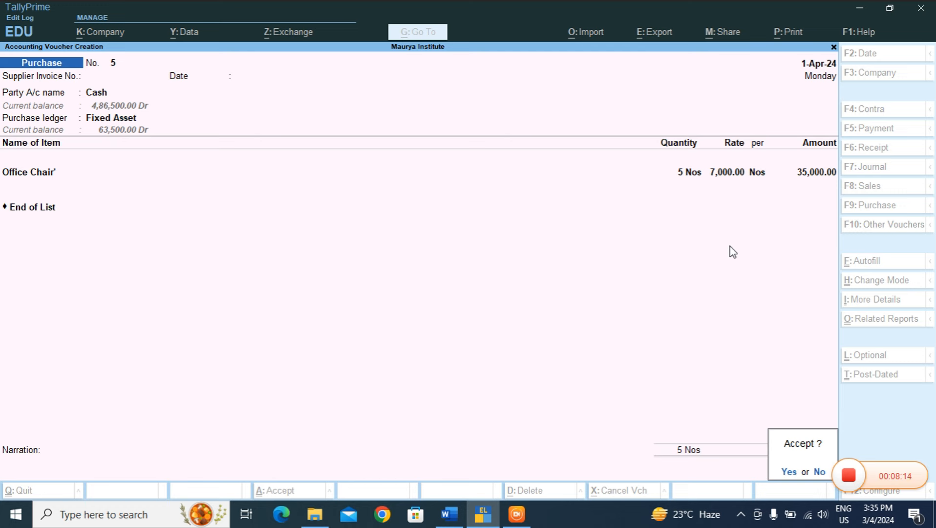
key("Return")
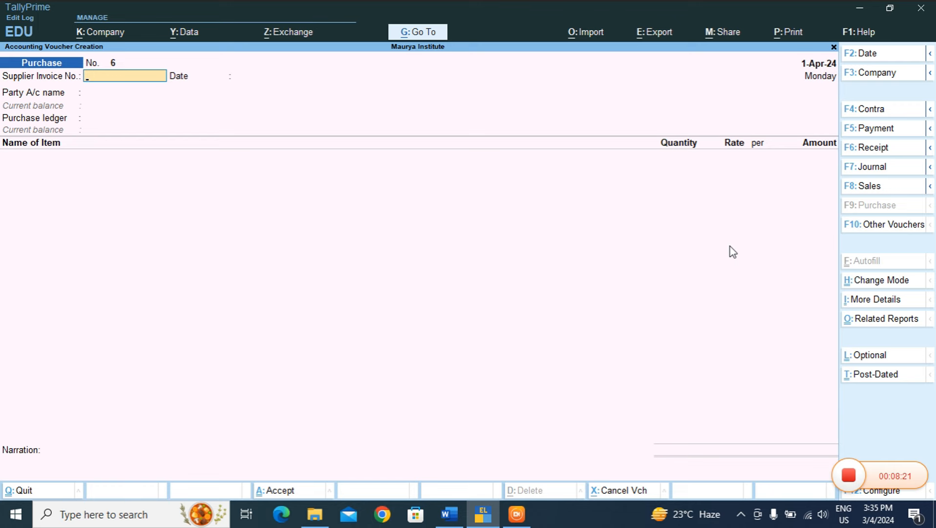
key("Escape")
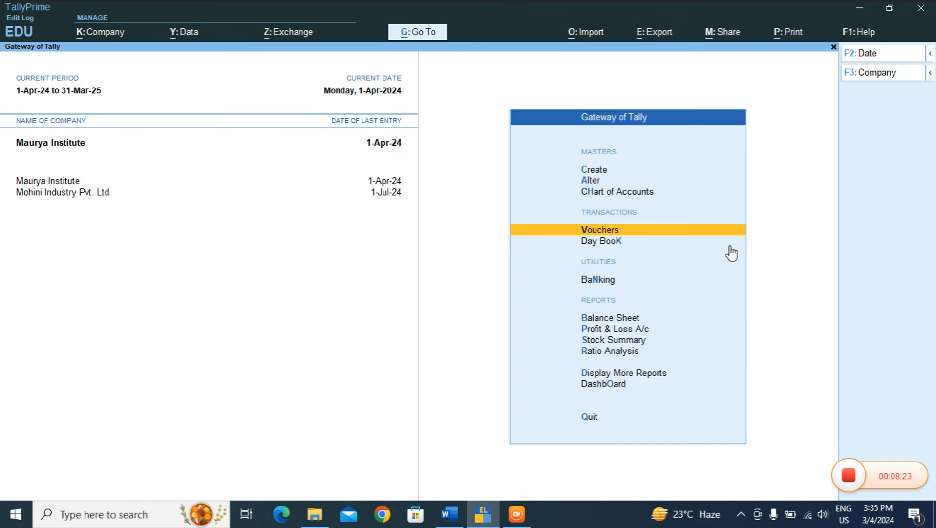
Open the Day Book for 1-Apr-24, look through the receipt and purchase vouchers, and return to the Gateway of Tally.
key("Down")
key("Return")
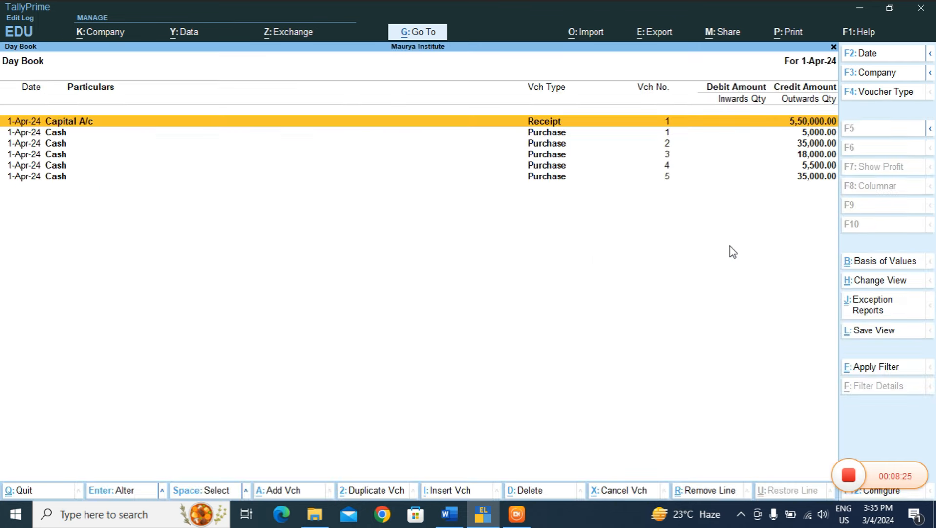
key("Down")
key("Down")
key("Down")
key("Down")
key("Down")
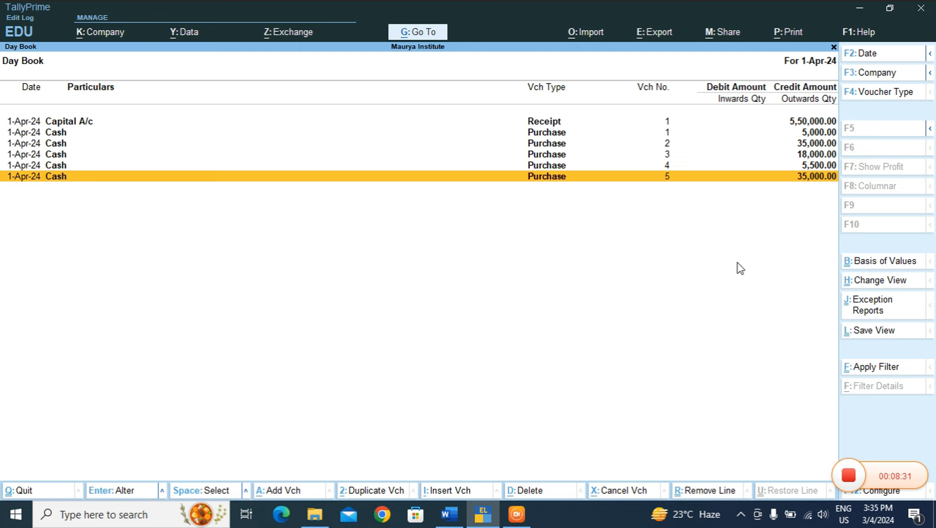
key("Up")
key("Up")
key("Up")
key("Up")
key("Up")
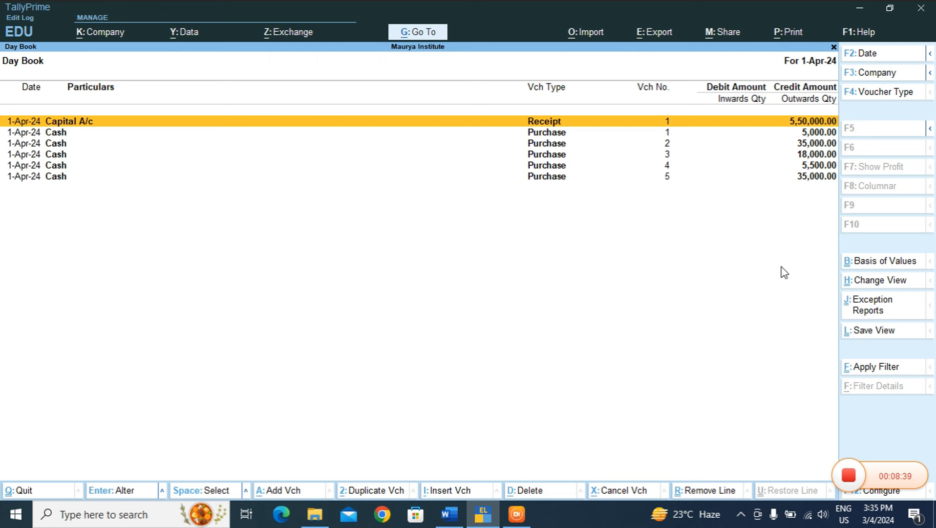
key("Down")
key("Down")
key("Down")
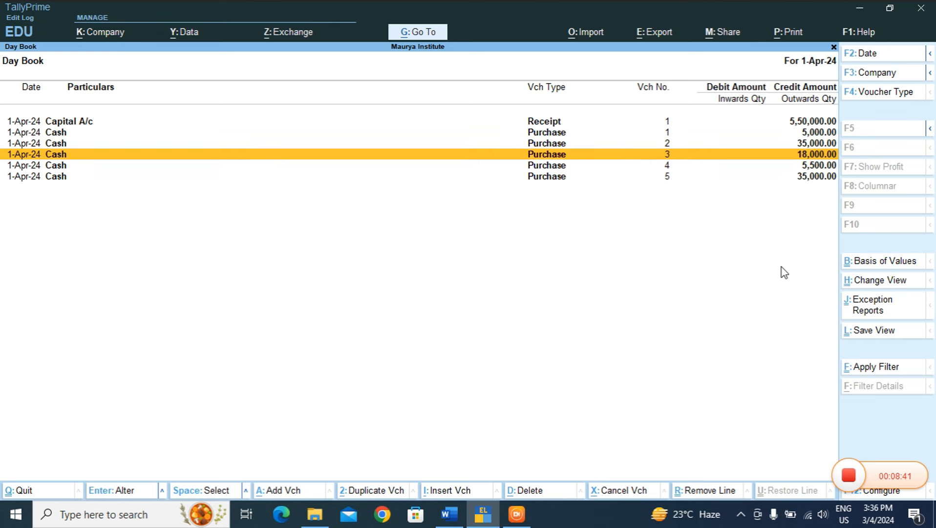
key("Escape")
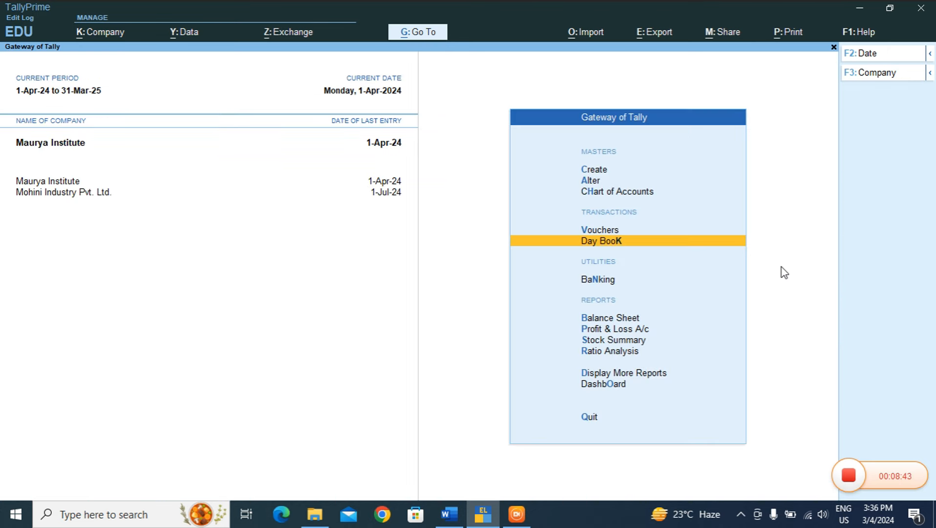
View the Stock Summary to check the closing quantities of the stock items, and return to the Gateway of Tally.
key("Down")
key("Down")
key("Down")
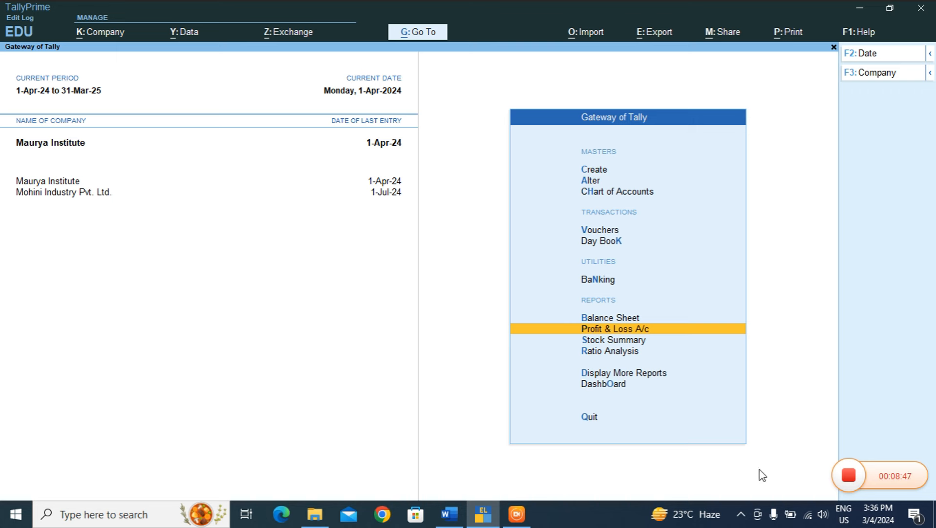
key("Down")
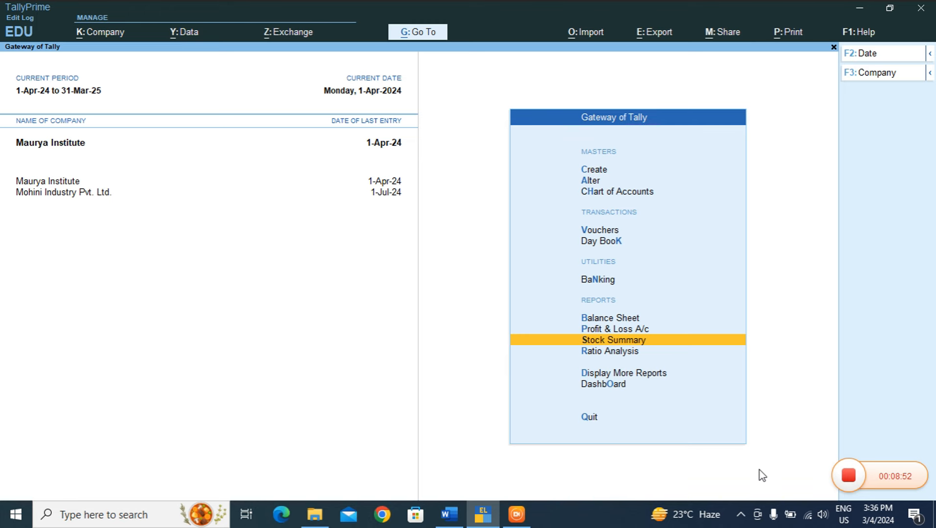
key("Return")
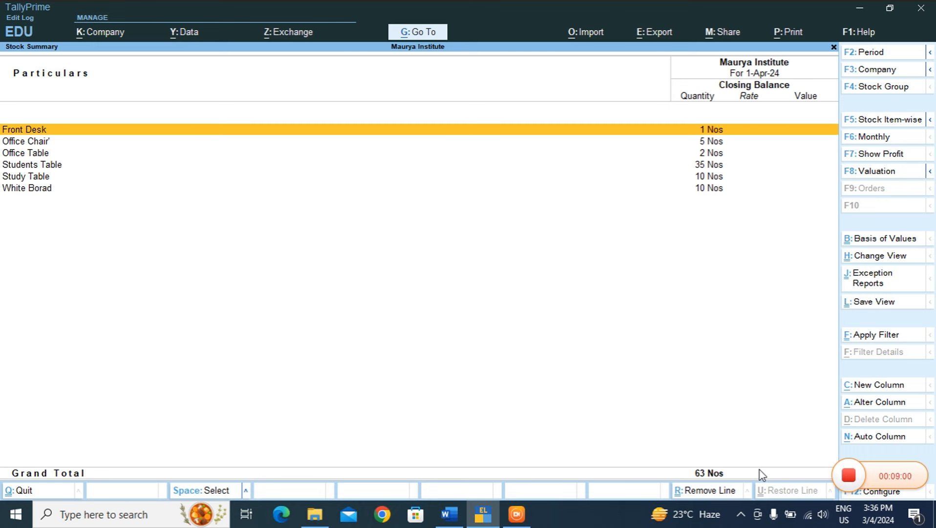
key("Escape")
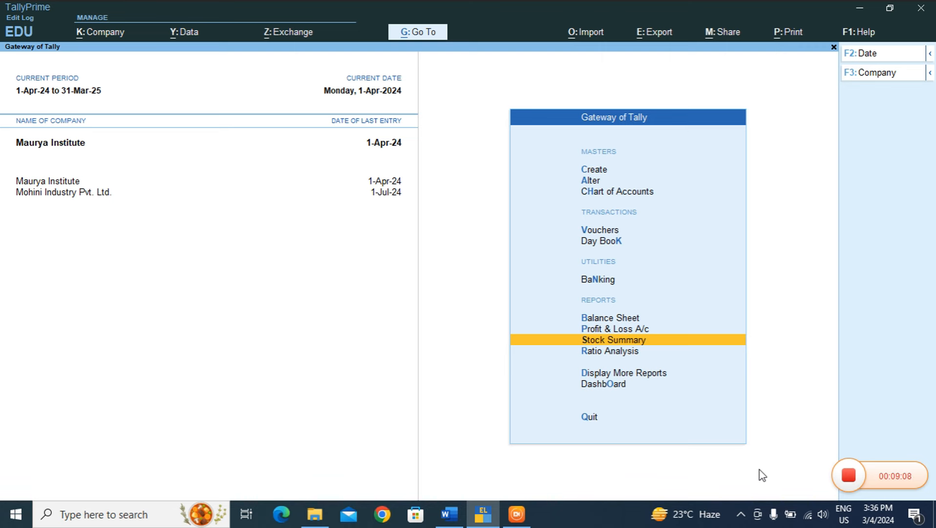
Open the Balance Sheet and drill down through Fixed Assets to the Fixed Asset ledger's April vouchers.
key("Up")
key("Up")
key("Return")
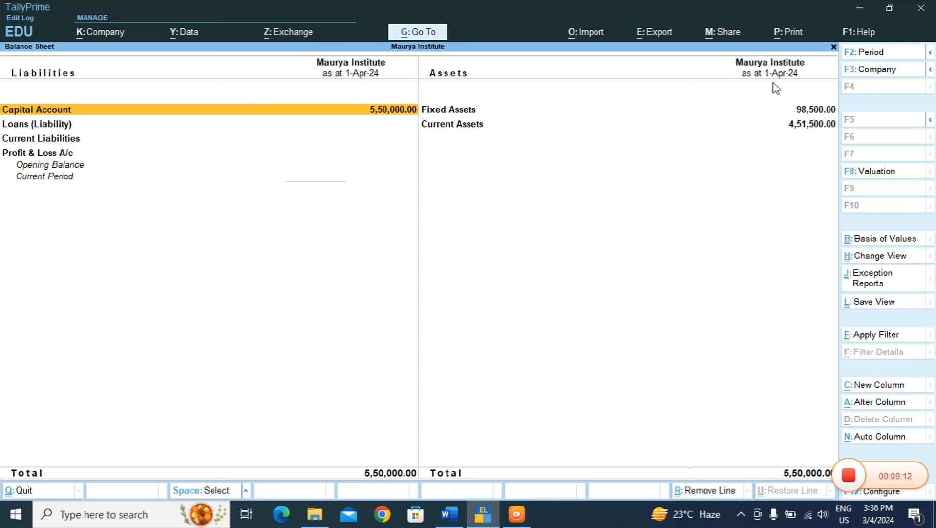
left_click(452, 109)
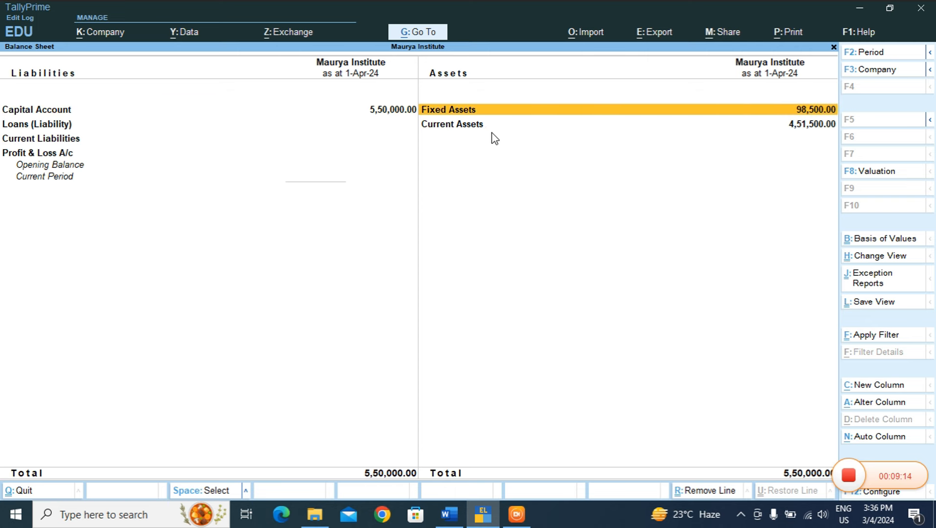
key("Return")
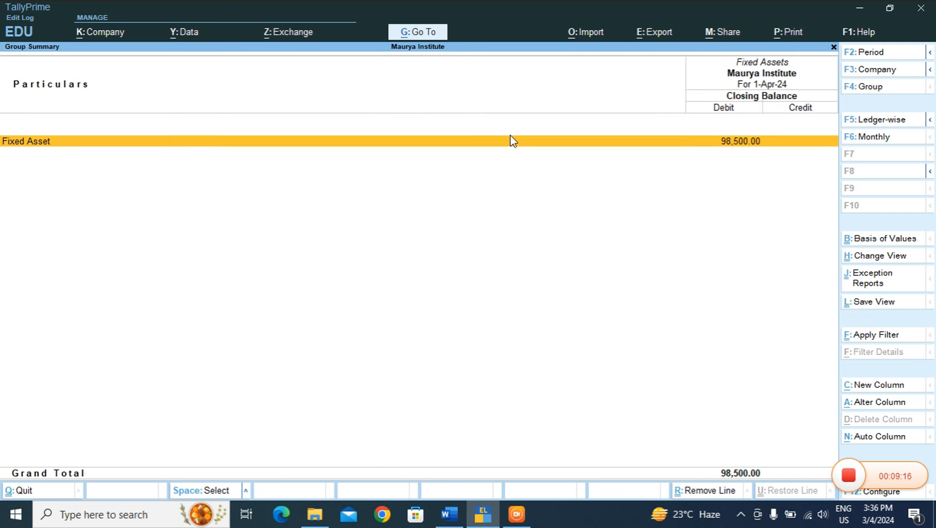
left_click(510, 137)
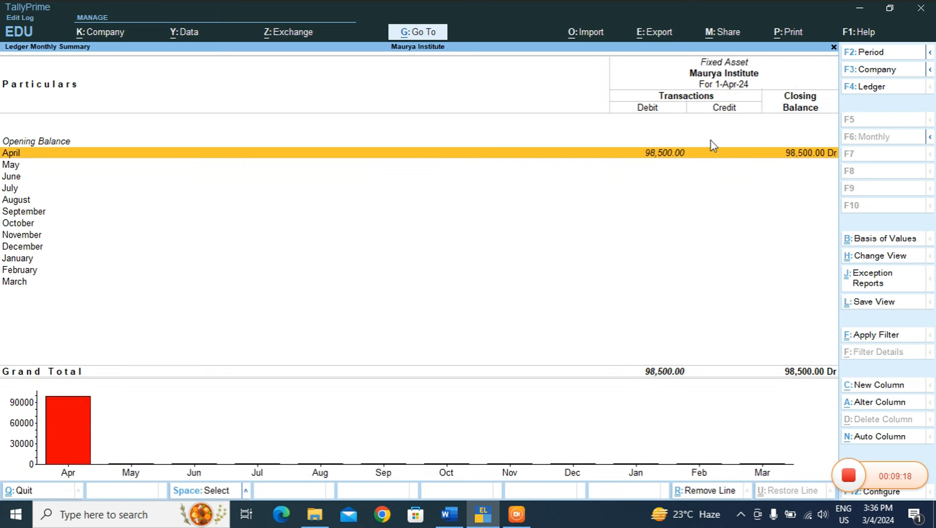
key("Return")
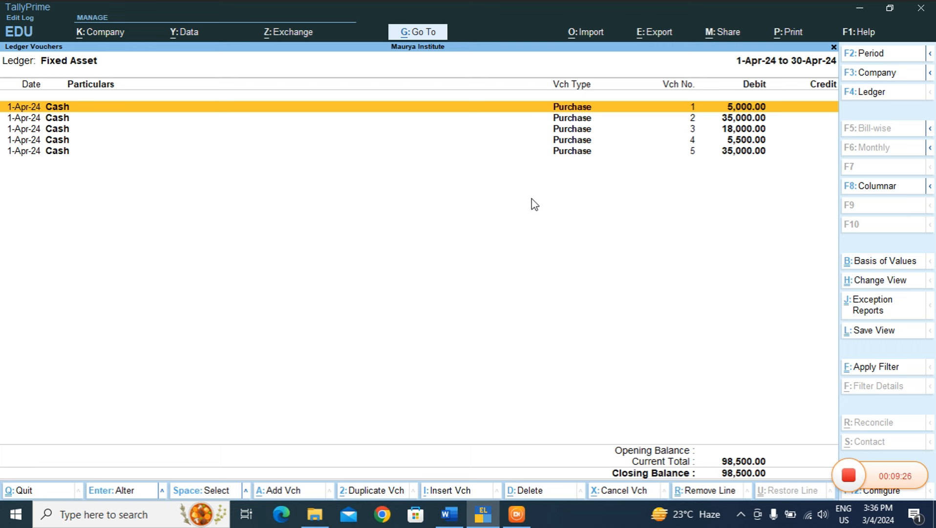
Look through the cash purchase entries in the Fixed Asset ledger's April voucher list.
key("Down")
key("Down")
key("Down")
key("Down")
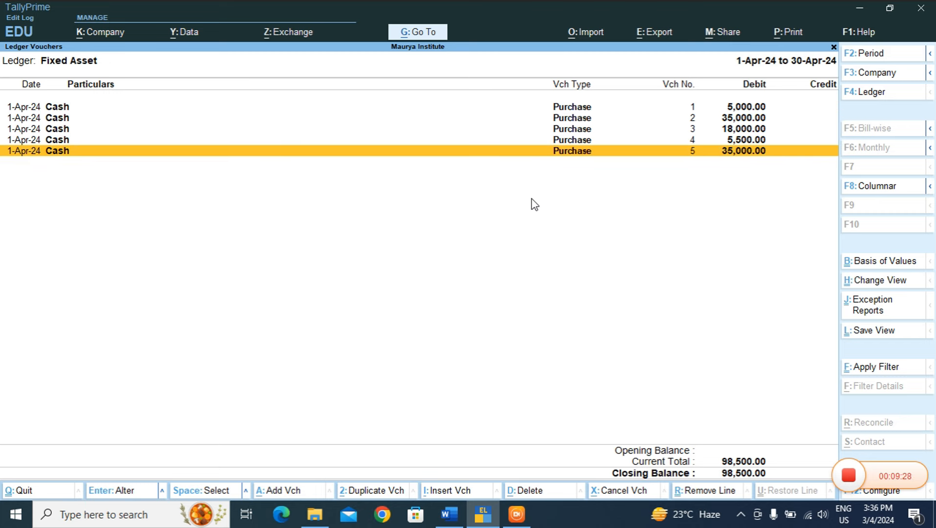
key("Up")
key("Up")
key("Up")
key("Up")
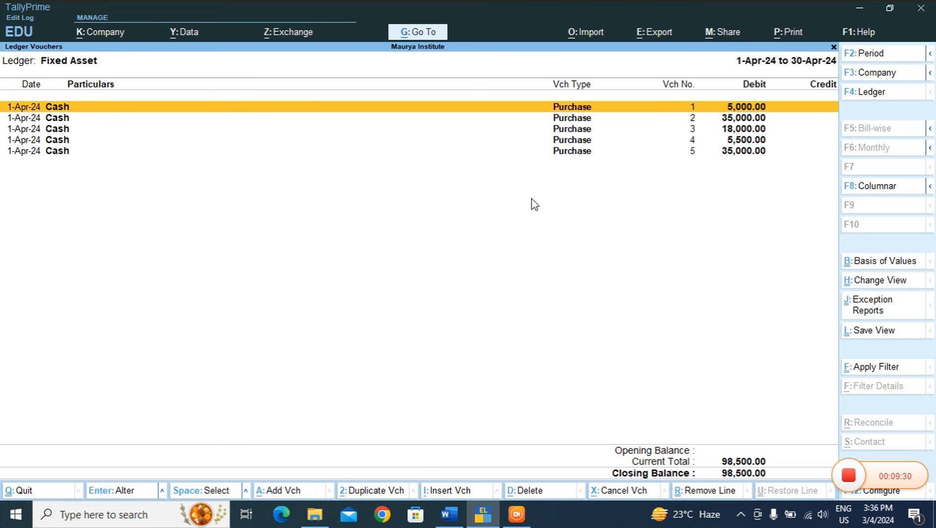
Inspect purchase vouchers 1 to 3 from the Fixed Asset ledger without altering them, and return to the Gateway of Tally.
key("Return")
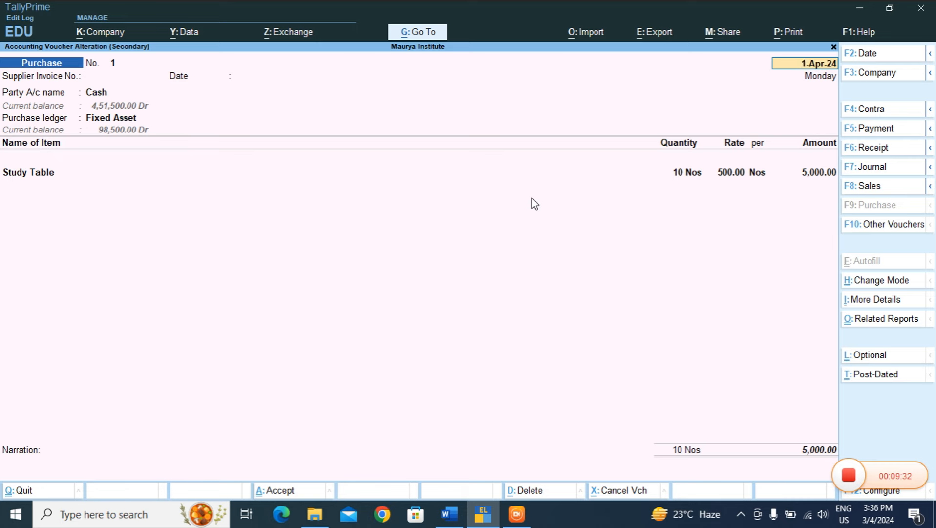
key("Escape")
key("Down")
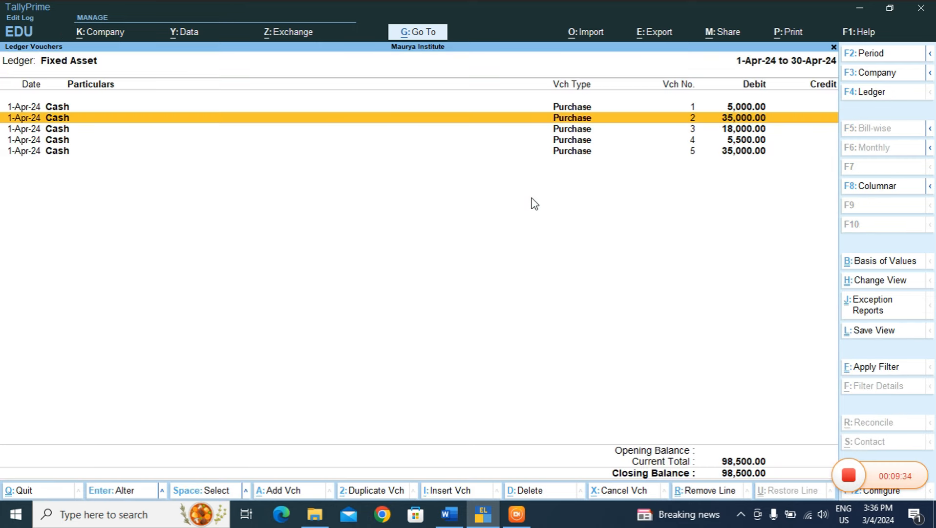
key("Return")
key("Escape")
key("Down")
key("Return")
key("BackSpace")
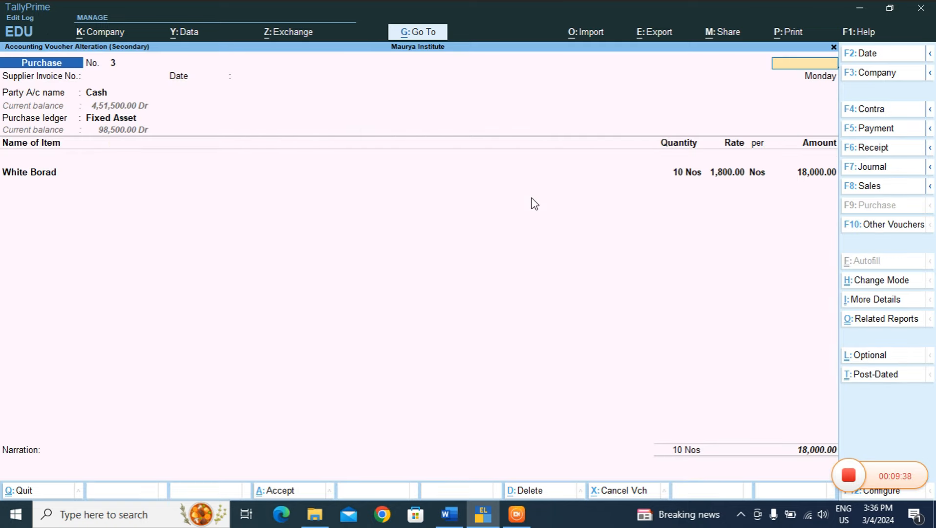
key("Escape")
key("Escape")
key("Escape")
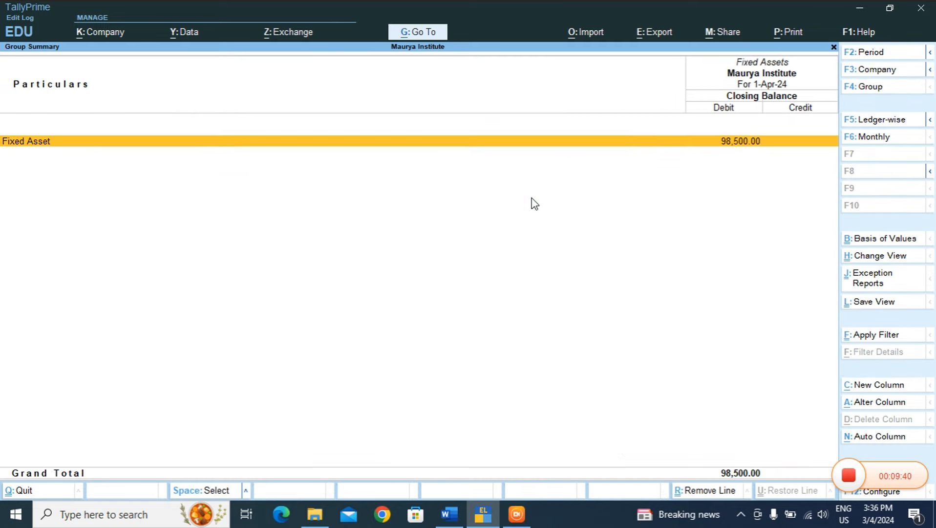
key("Escape")
key("Escape")
Drill down from the Stock Summary to the April vouchers of Front Desk, and return to the Gateway of Tally.
key("Down")
key("Down")
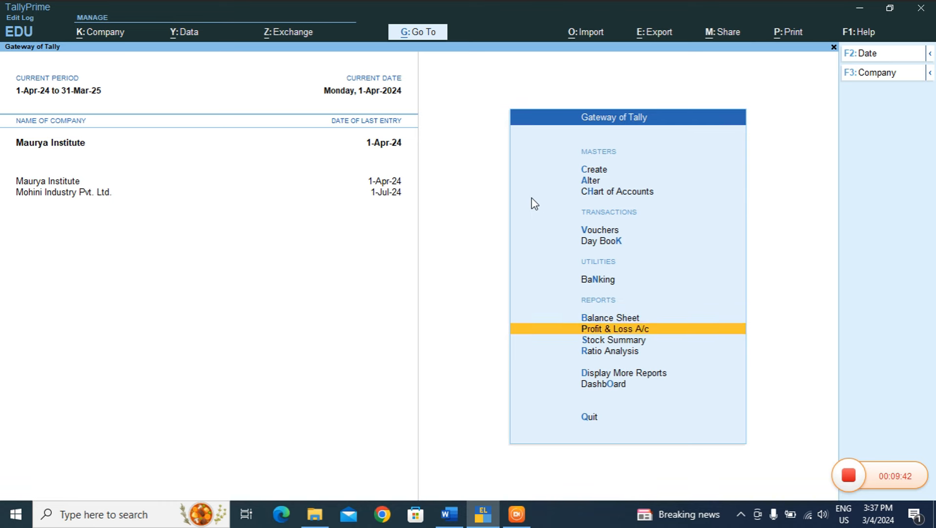
key("Return")
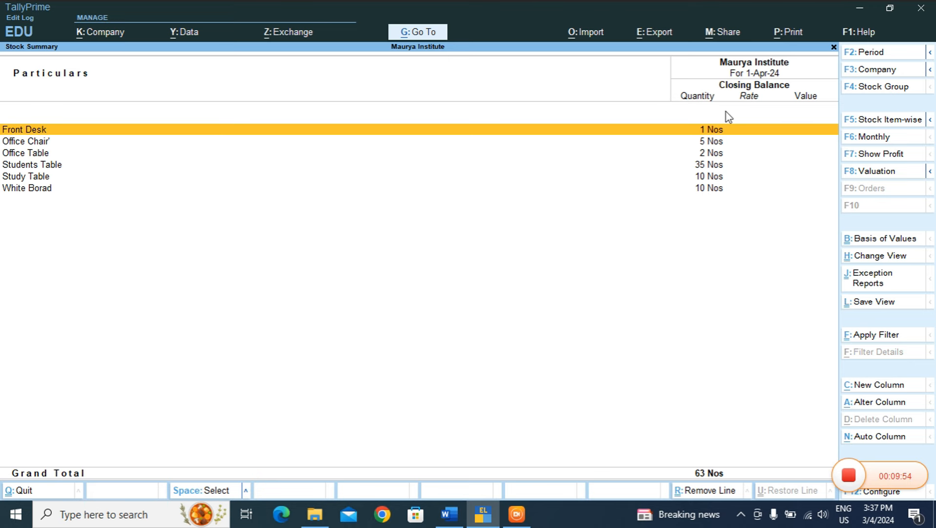
key("Return")
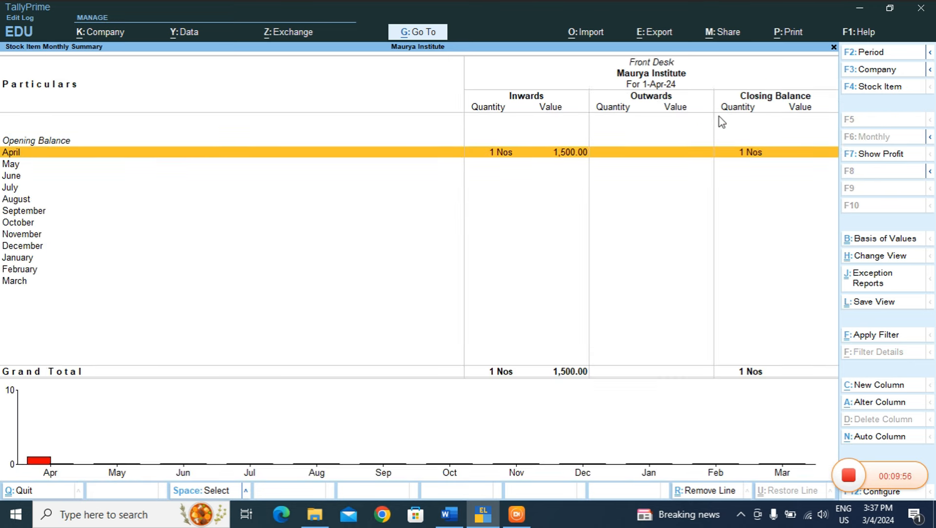
key("Return")
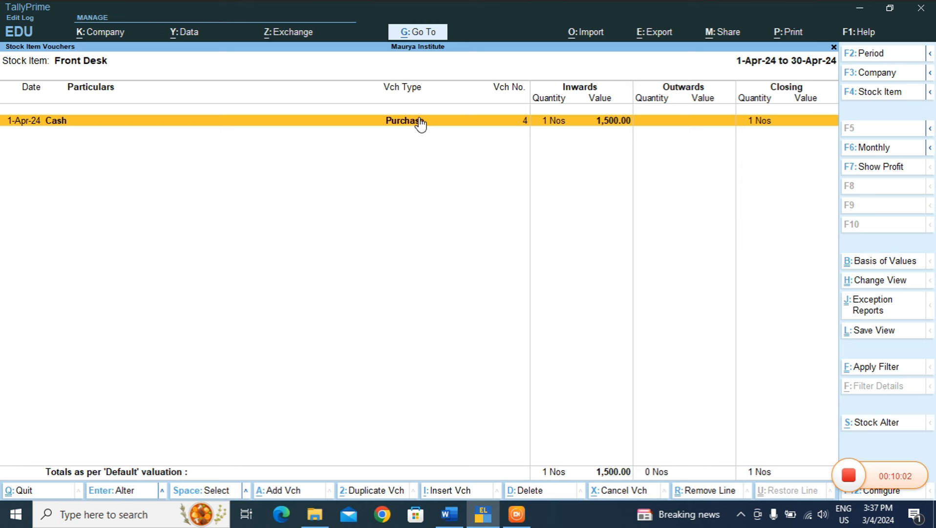
key("Escape")
key("Escape")
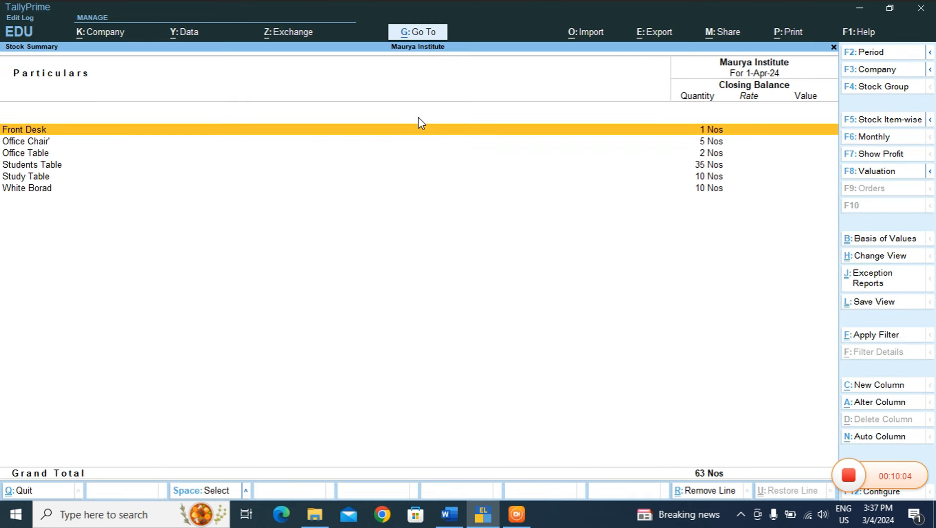
key("Escape")
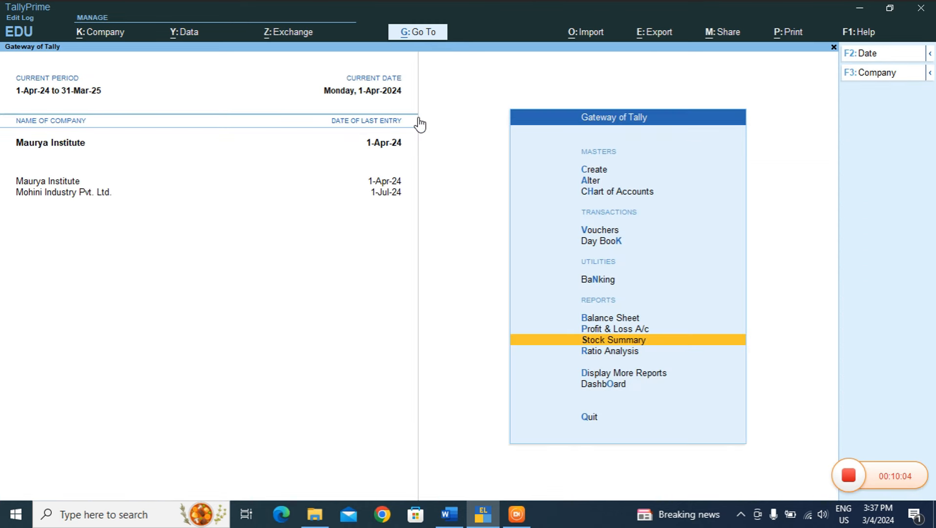
Open the Profit & Loss A/c report for Maurya Institute.
left_click(624, 330)
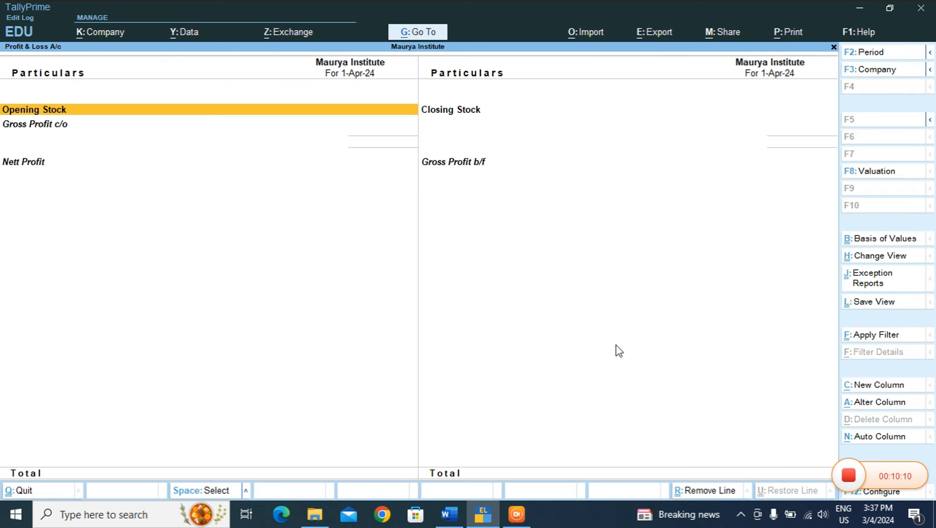